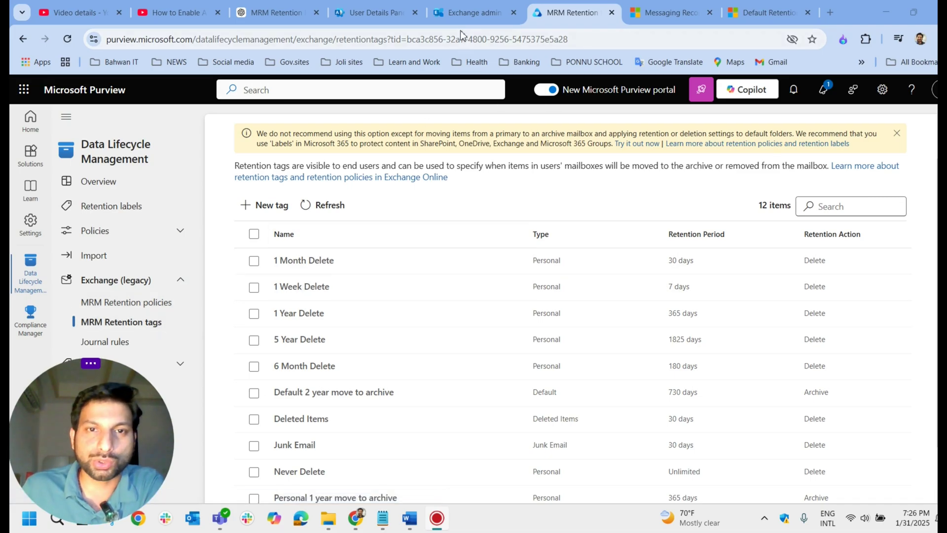
- Switch to the Exchange admin center and open the mailbox archive management settings of the first listed user mailbox
click(464, 16)
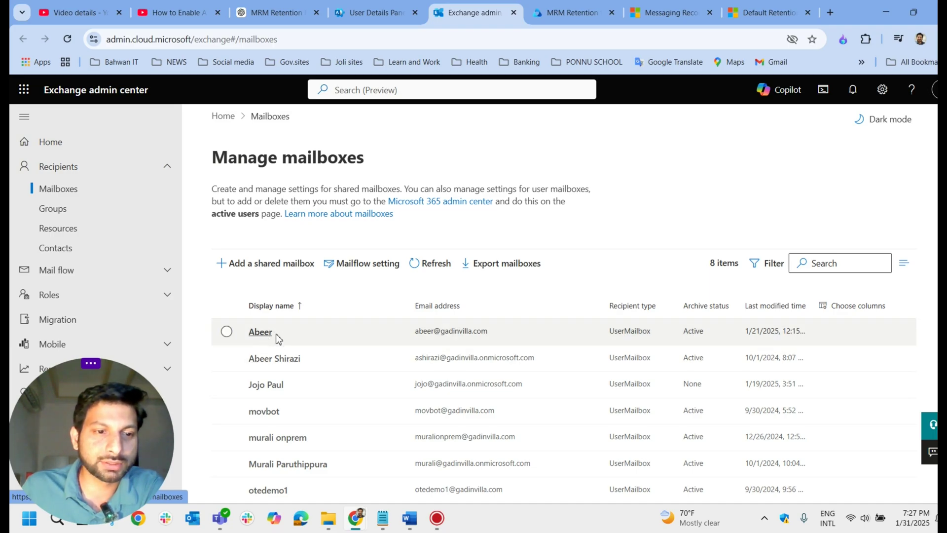
scroll(293, 333, down, 1)
click(293, 333)
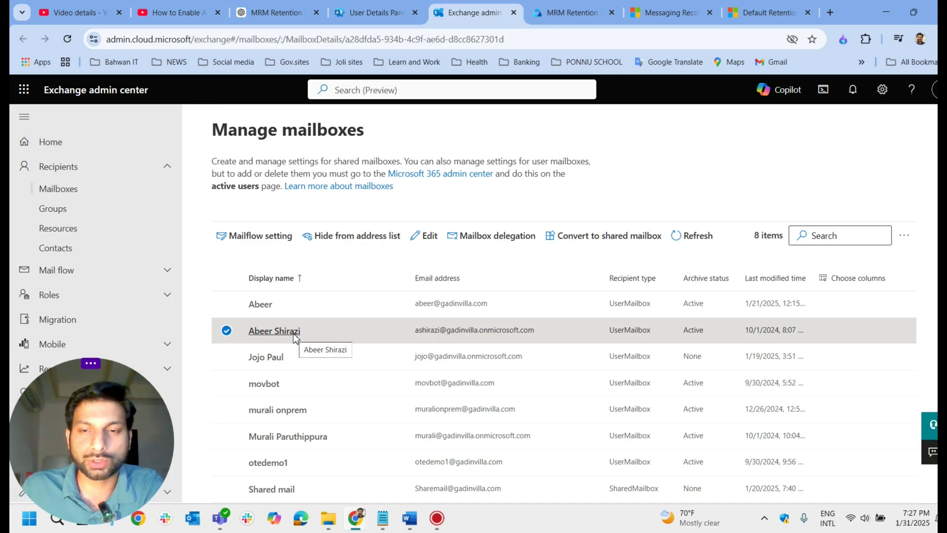
click(272, 305)
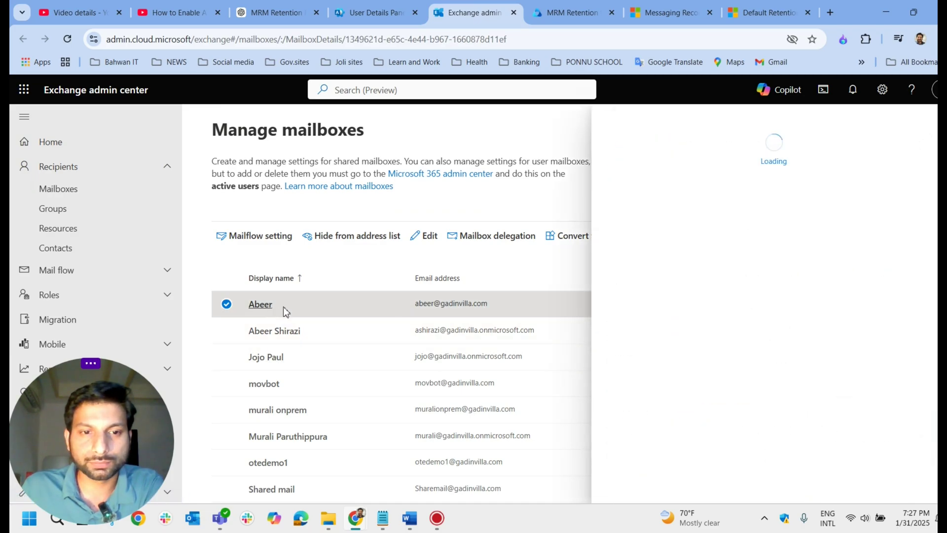
click(850, 222)
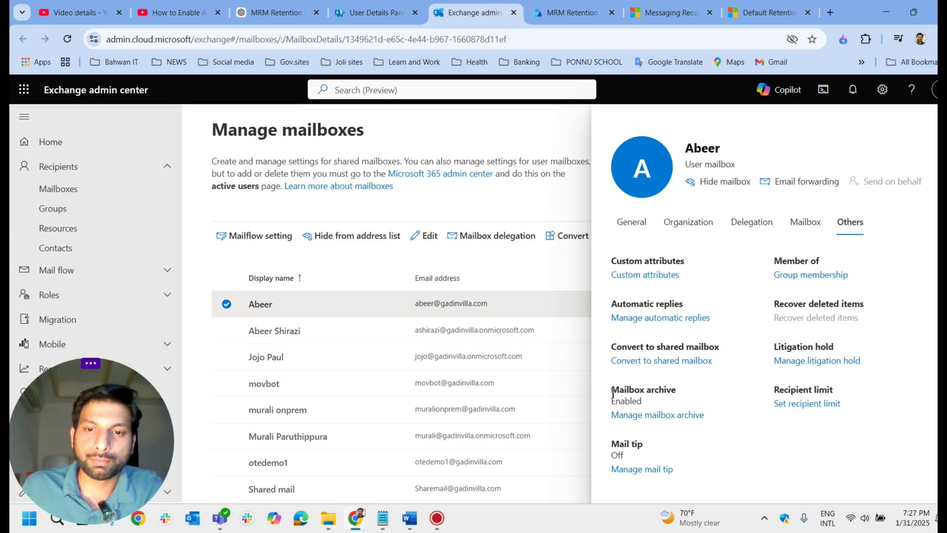
drag(612, 393, 685, 394)
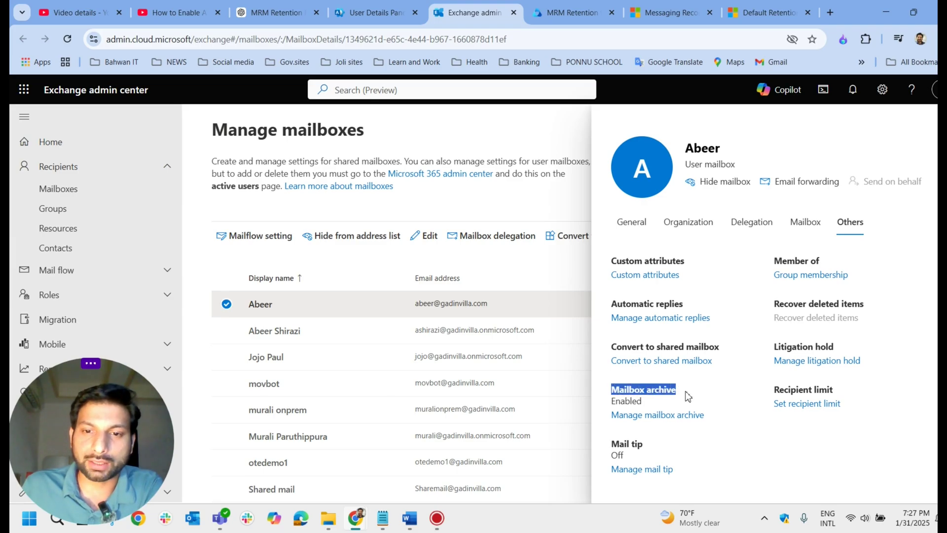
click(666, 416)
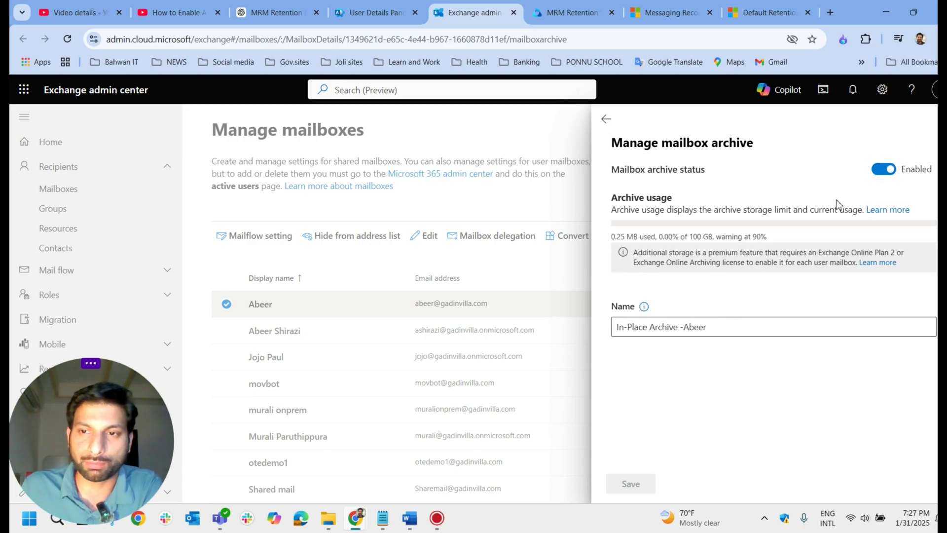
- Turn the mailbox archive status off and back on without saving, and check the archive's name
click(873, 172)
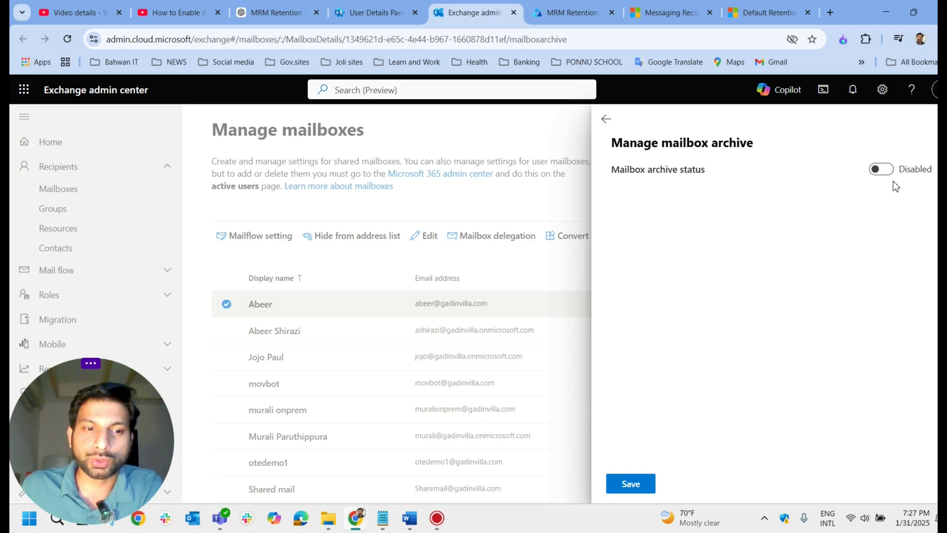
click(884, 172)
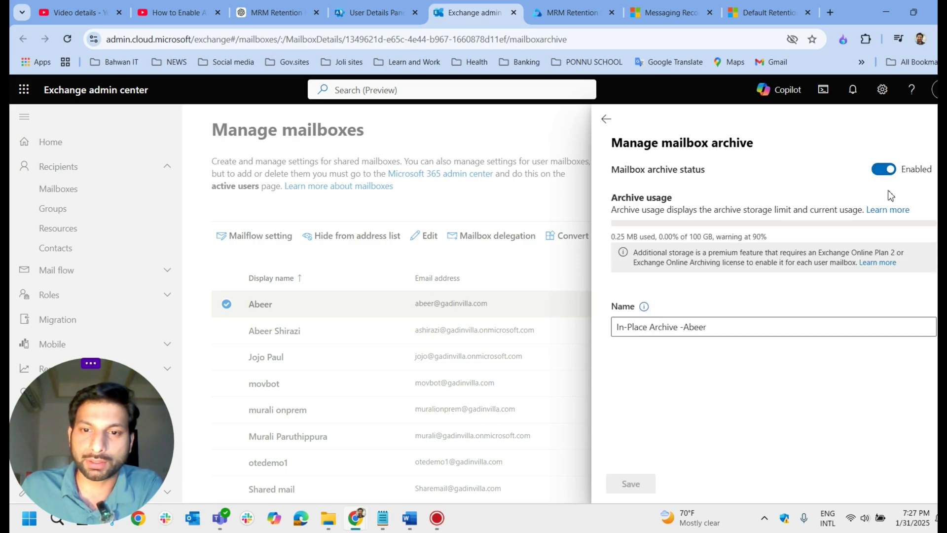
drag(728, 332, 612, 327)
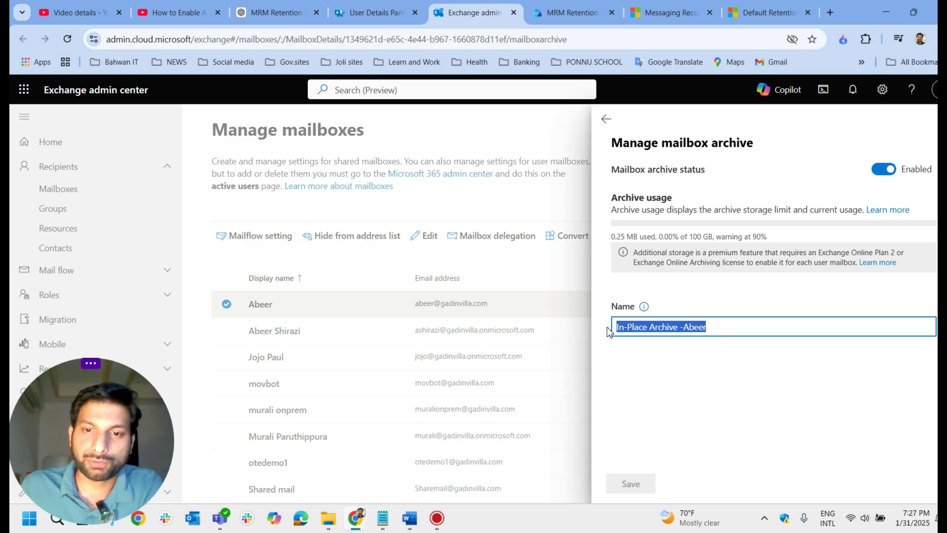
click(683, 364)
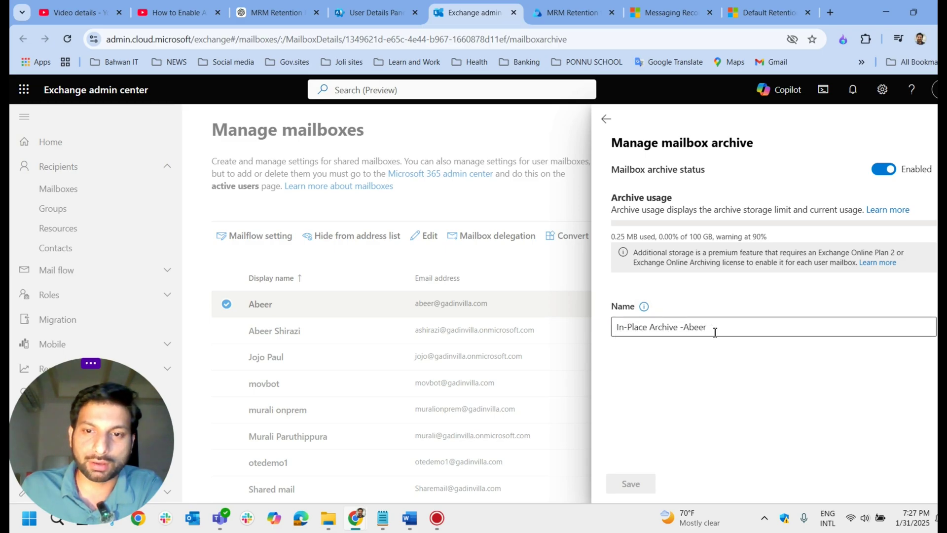
drag(718, 329, 605, 323)
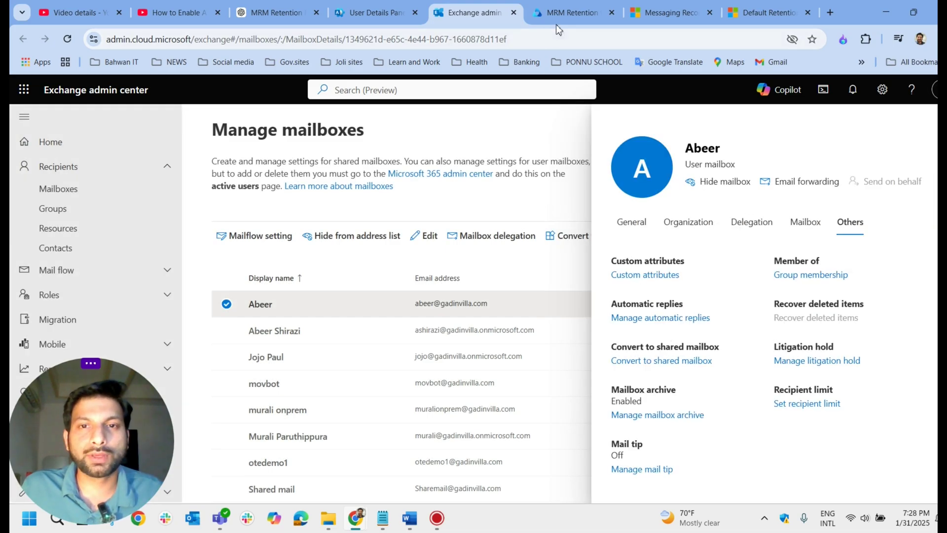
- Look at the list of admin centers in the Microsoft 365 admin center, and return to Microsoft Purview to check its web address
click(562, 14)
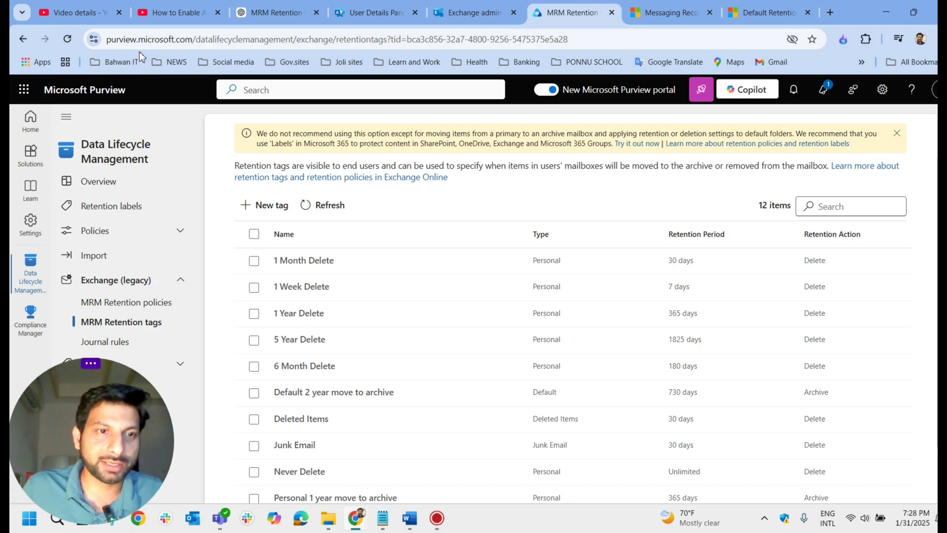
click(365, 13)
scroll(118, 328, down, 7)
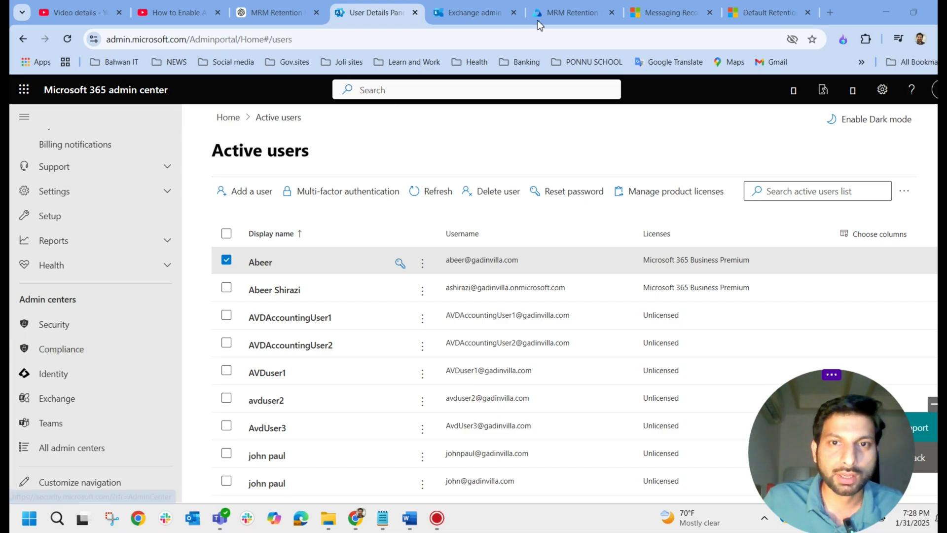
click(554, 14)
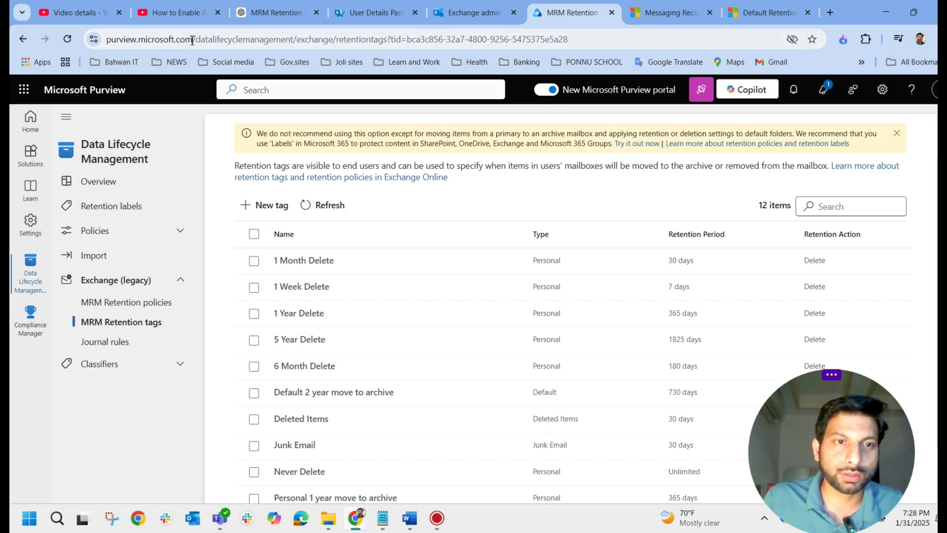
drag(195, 40, 100, 42)
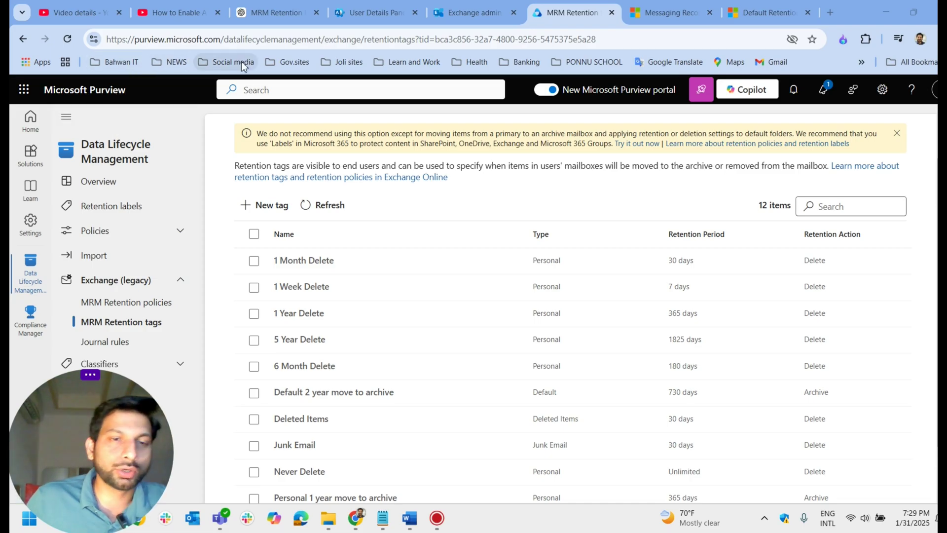
- Open the MRM retention tags of the Data Lifecycle Management solution and review the existing tags
click(37, 168)
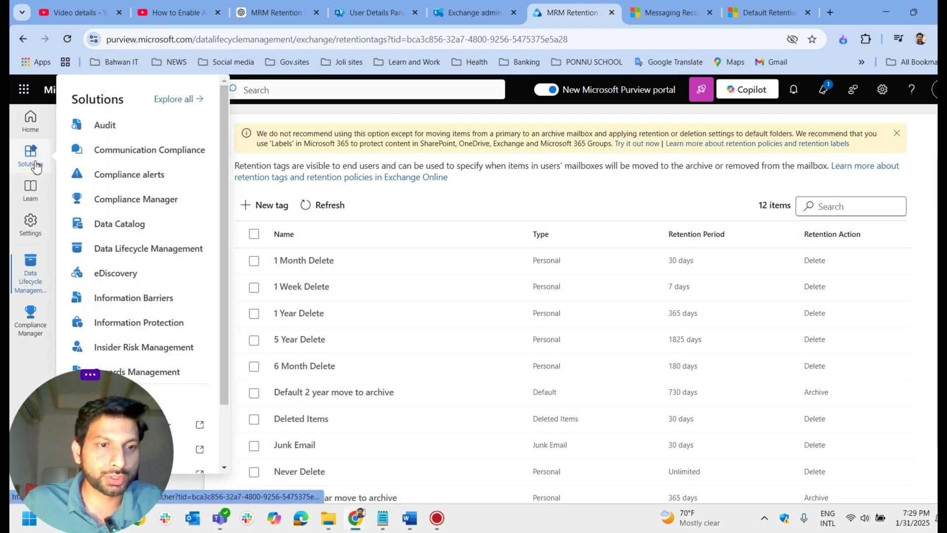
click(148, 256)
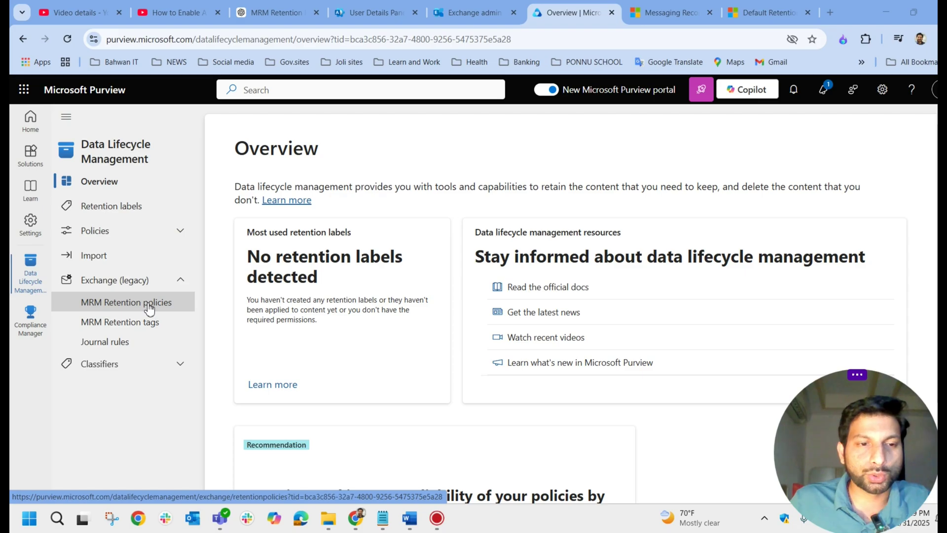
click(146, 331)
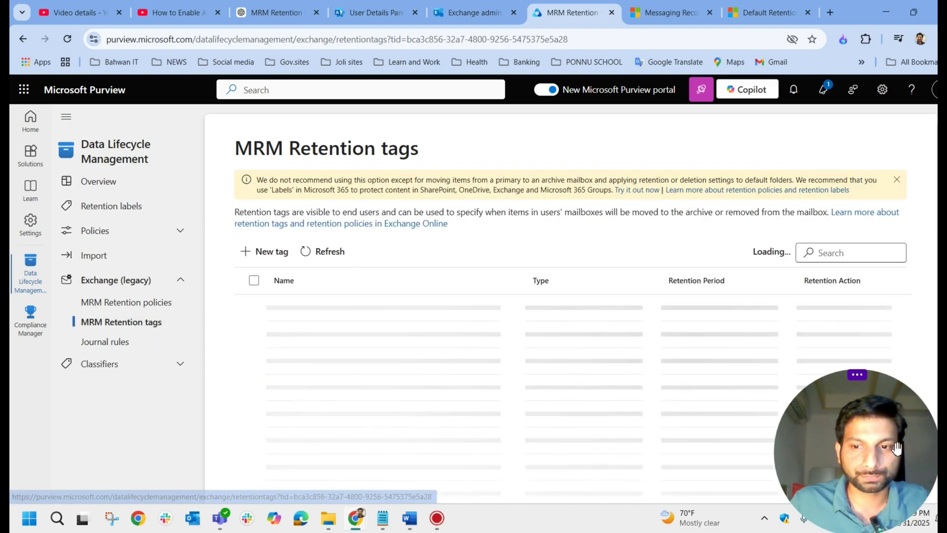
scroll(386, 327, down, 2)
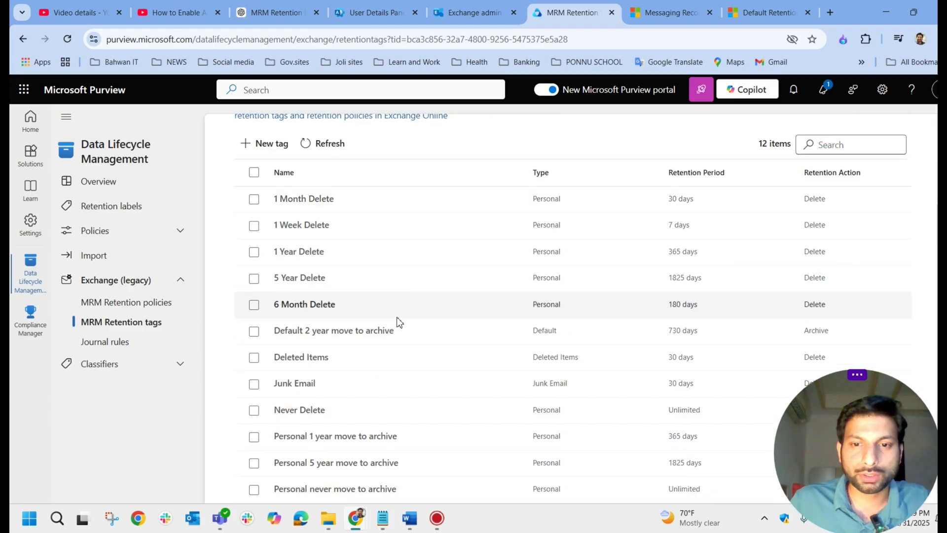
scroll(416, 404, up, 1)
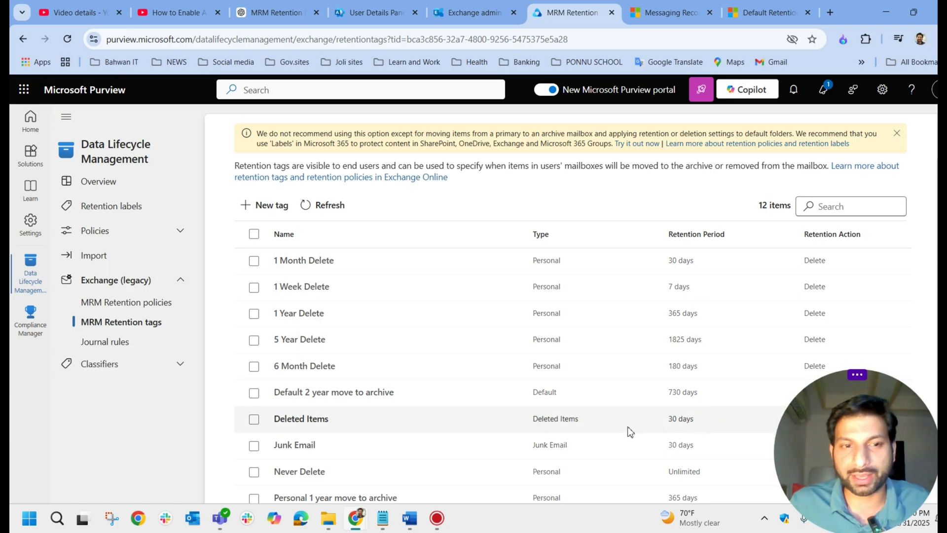
- Start a new retention tag with "Move email older than 1 Year" as name and description, and continue to the application method
click(270, 212)
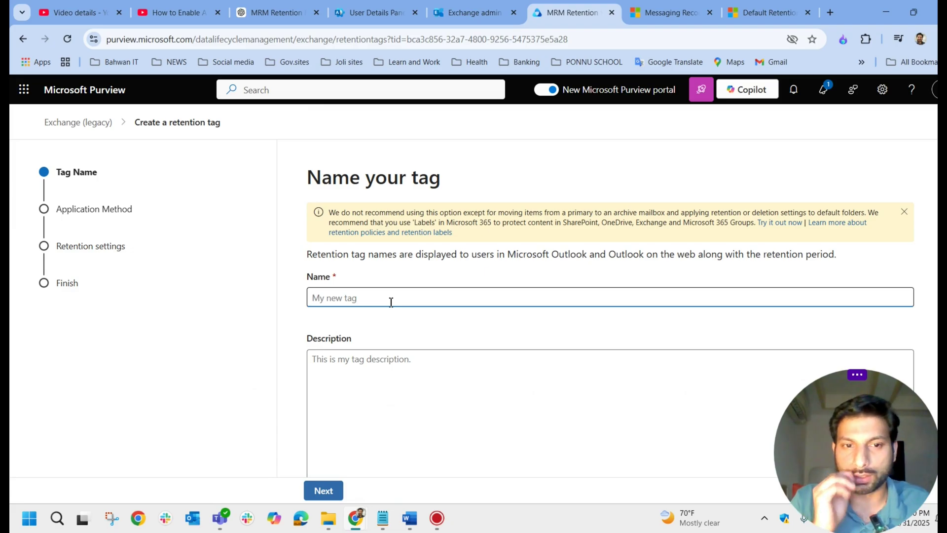
text(Mov)
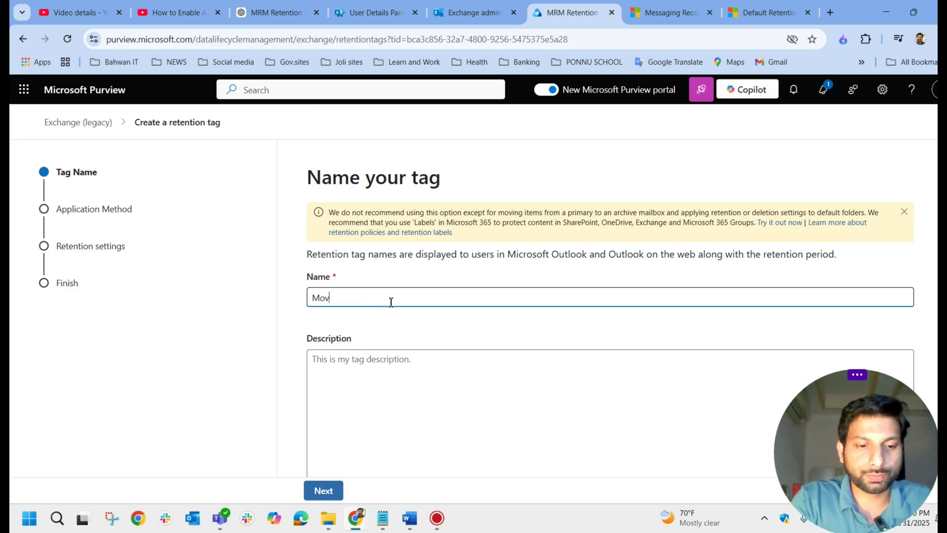
text(e email ol)
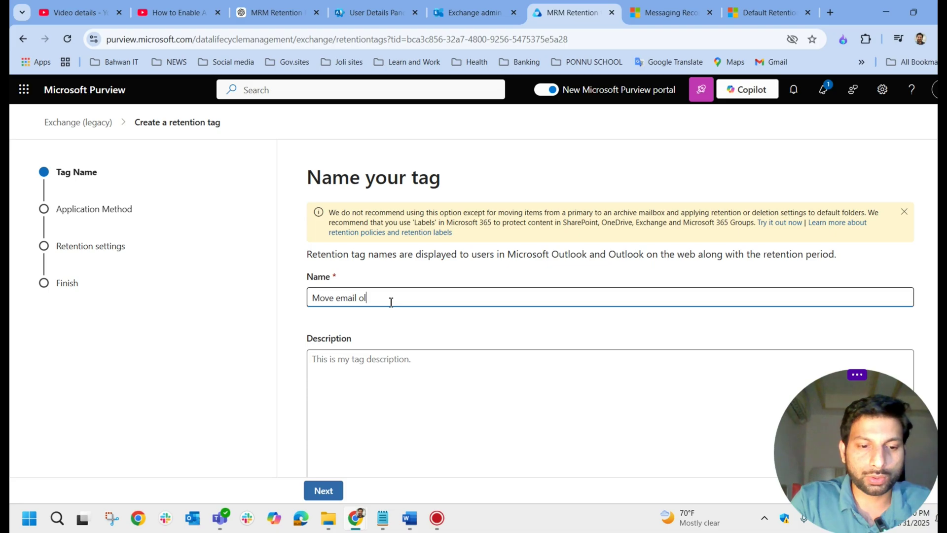
text(der than)
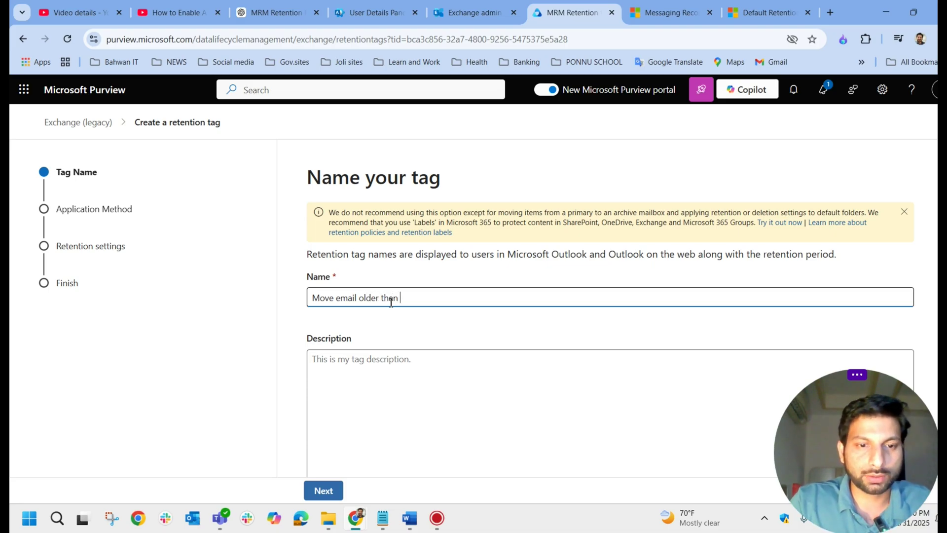
text( 1 yesr)
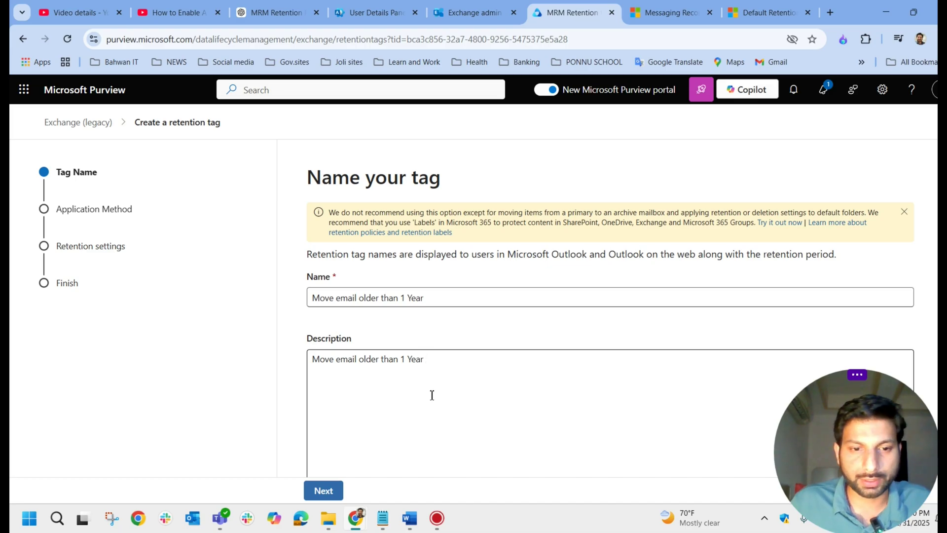
click(327, 491)
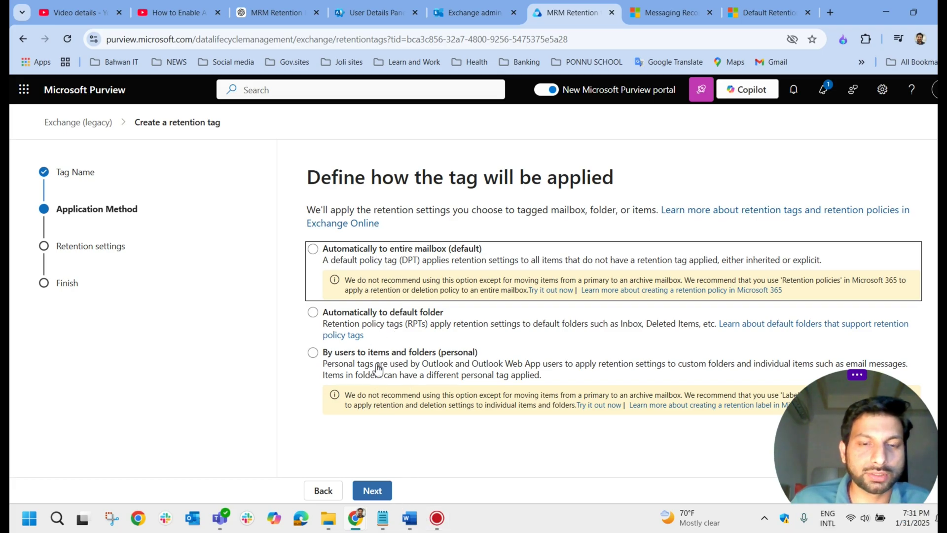
- Switch to the Word document and read the explanations of the Default Policy, Retention Policy and Personal tags down to the key differences summary
click(412, 521)
scroll(291, 360, down, 10)
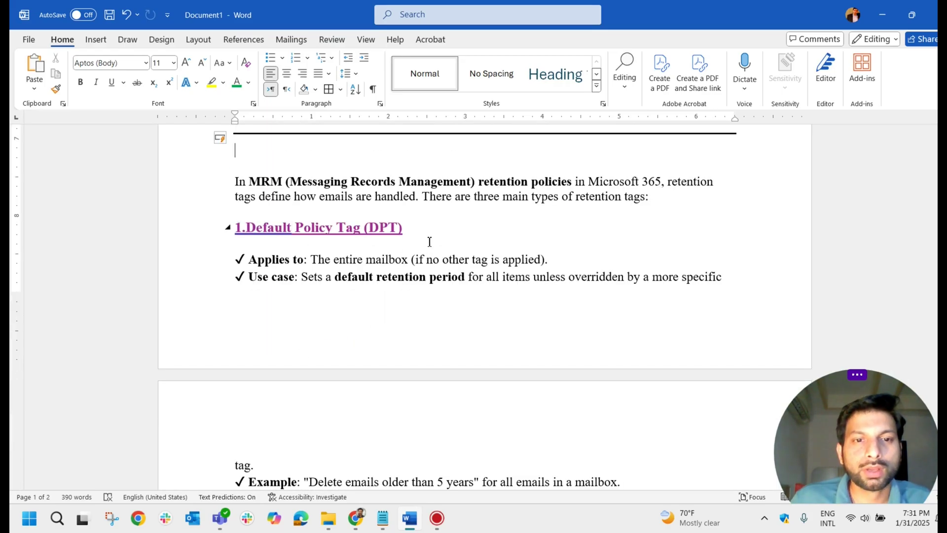
click(426, 234)
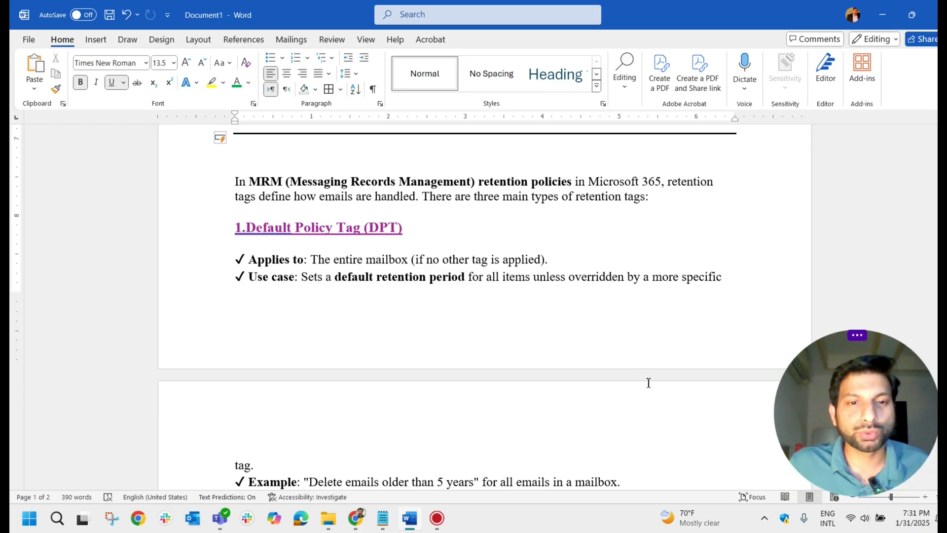
drag(838, 409, 92, 402)
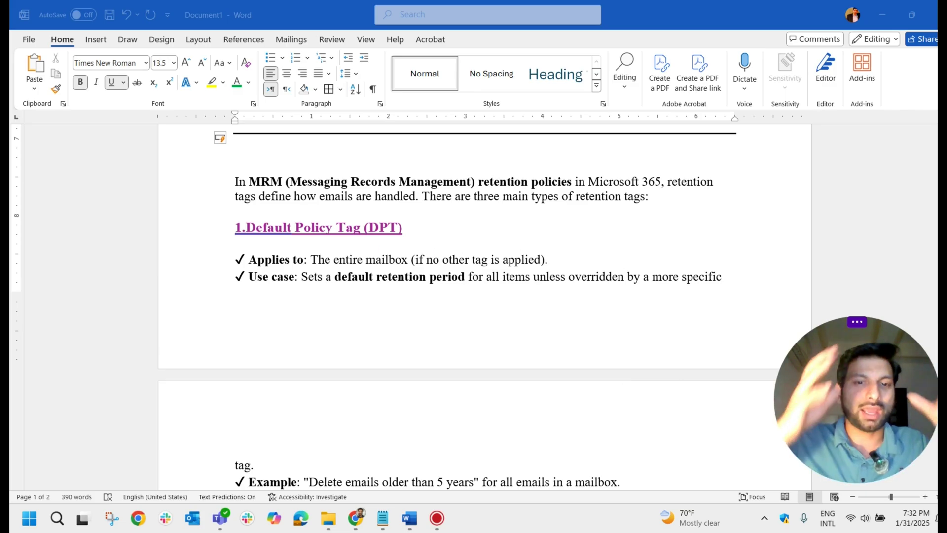
scroll(256, 271, down, 5)
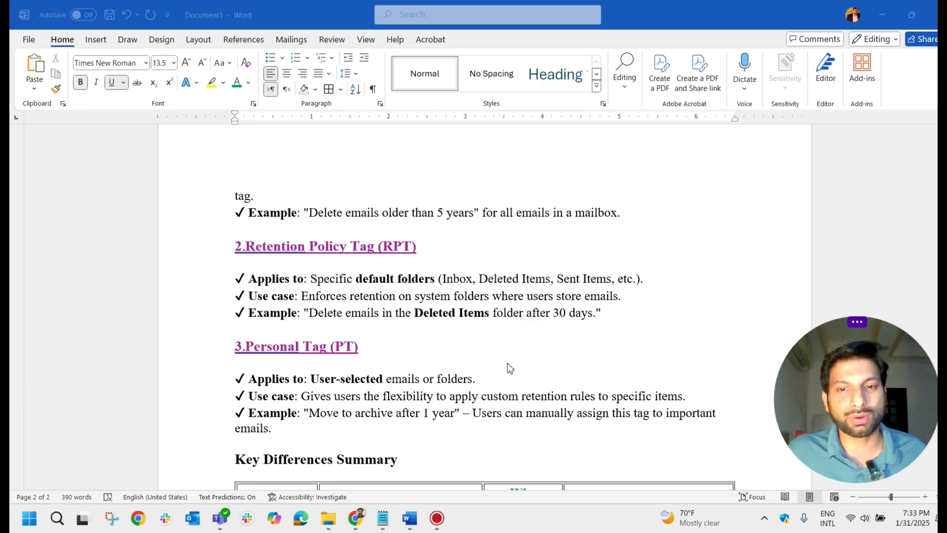
scroll(509, 368, up, 3)
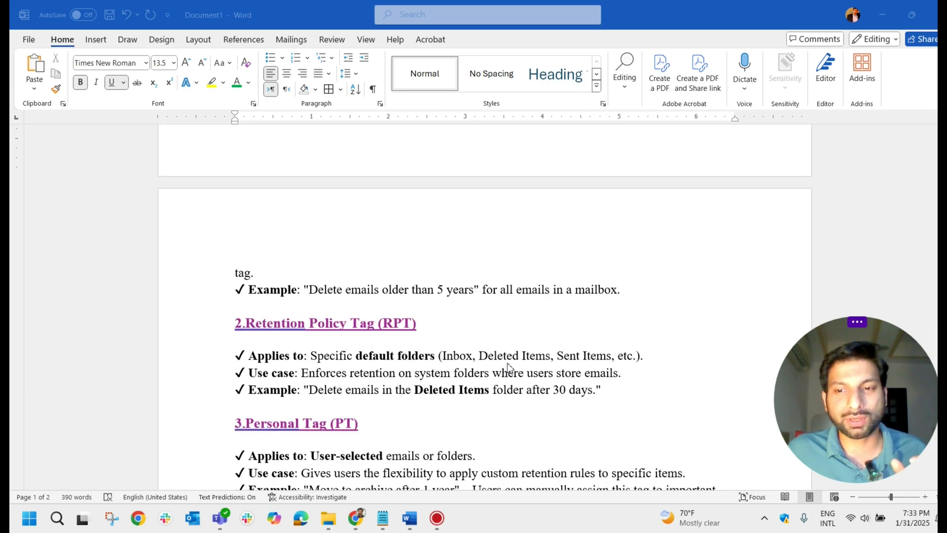
scroll(509, 368, up, 7)
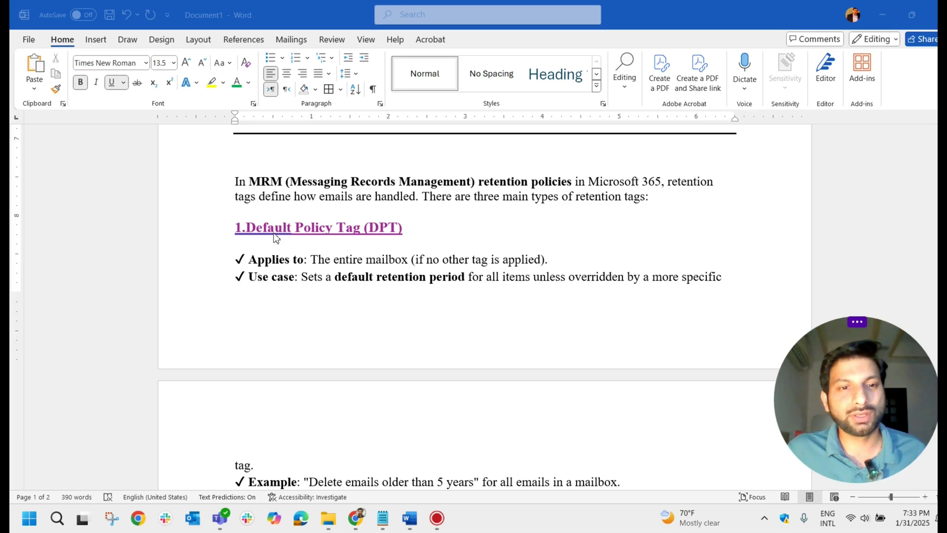
scroll(373, 248, down, 7)
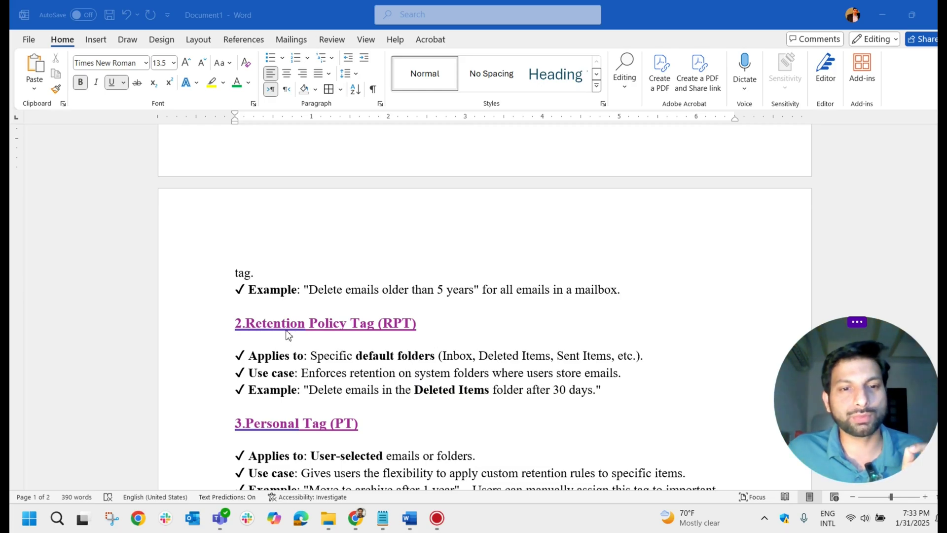
scroll(323, 335, down, 4)
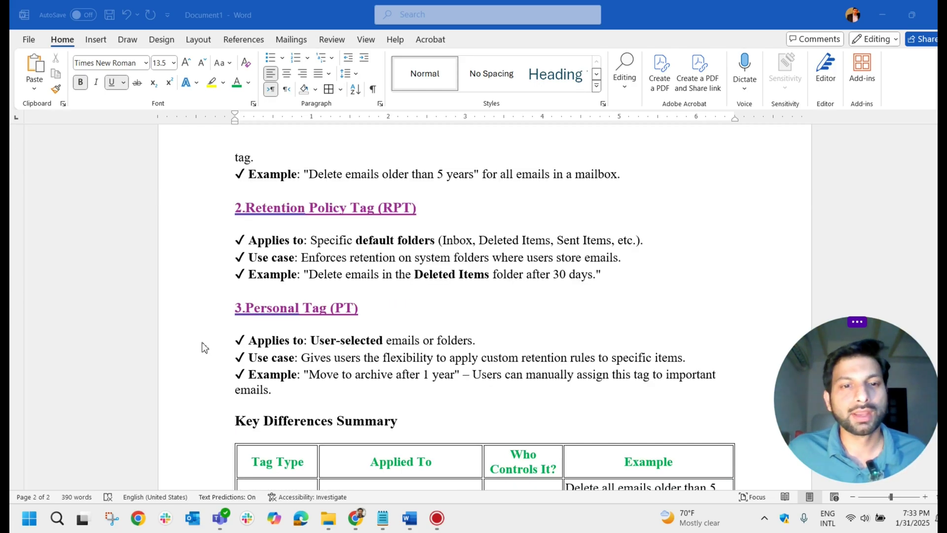
scroll(283, 340, down, 3)
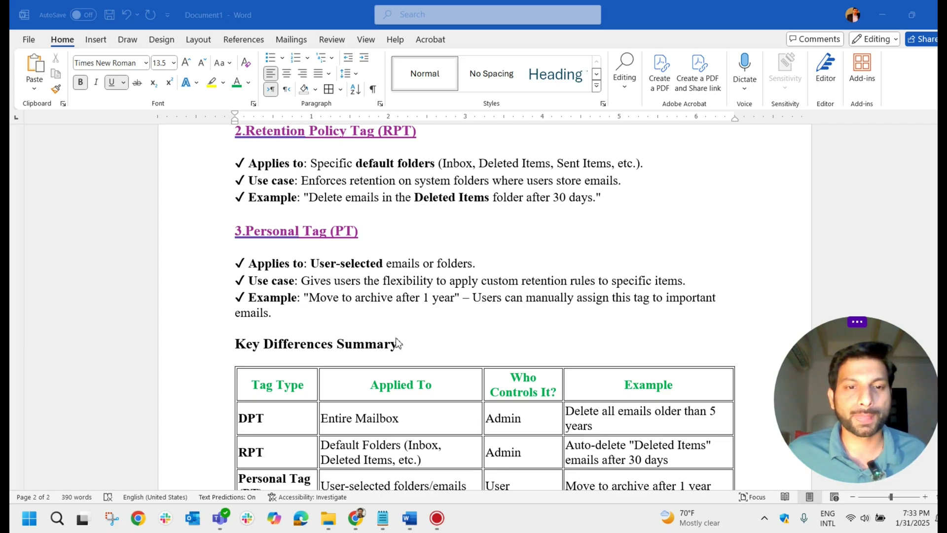
- Finish reading the key differences table, return to Purview, and apply the tag automatically to the entire mailbox (default), continuing to the retention settings
scroll(345, 351, down, 2)
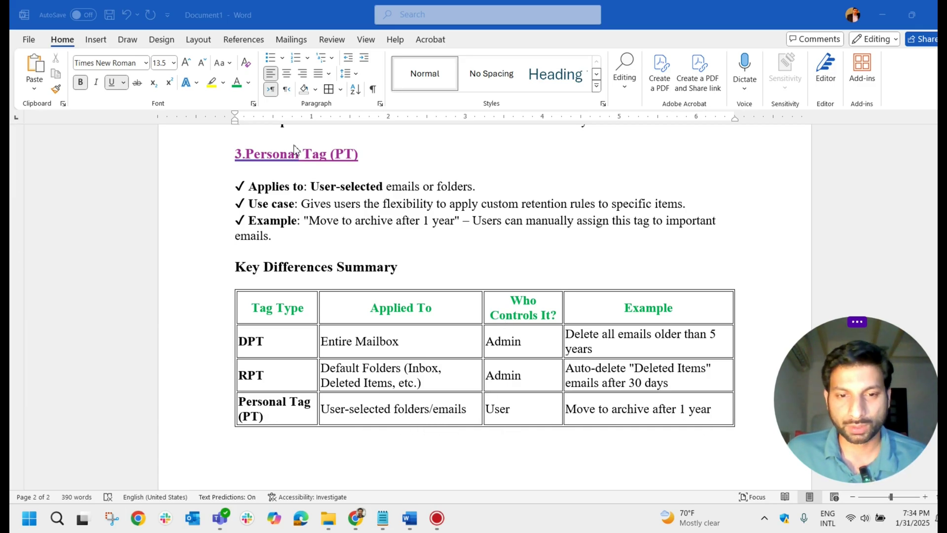
key(alt+Tab)
click(313, 250)
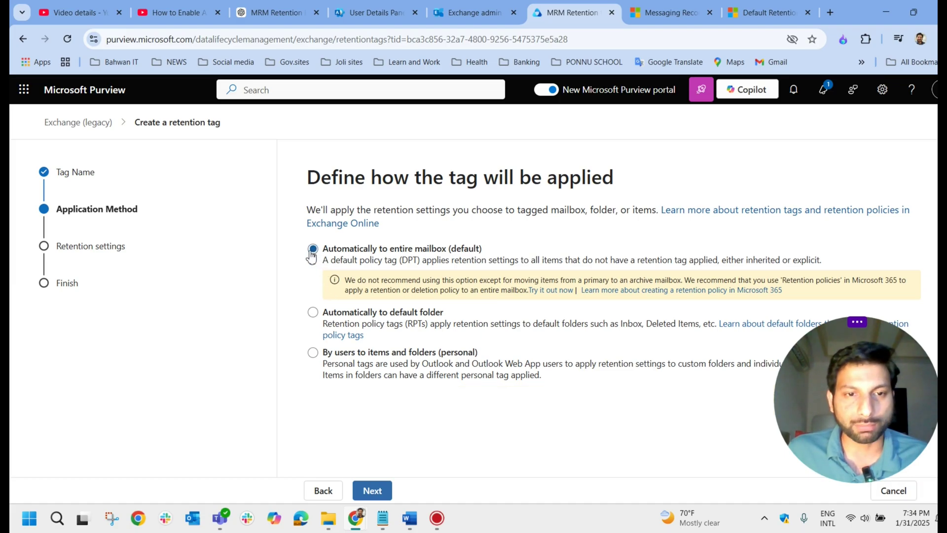
click(380, 490)
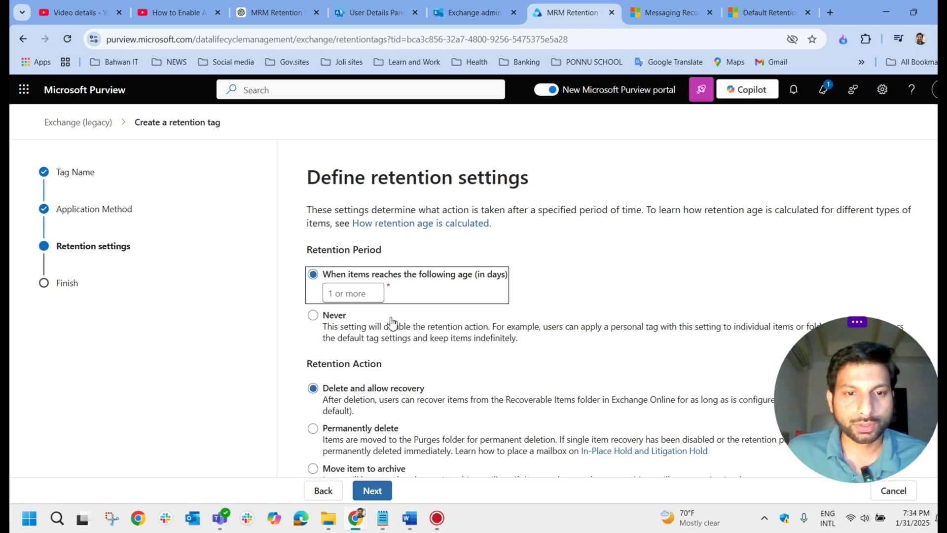
- Set the tag's retention period to 365 days and its retention action to Move item to archive
scroll(397, 308, down, 1)
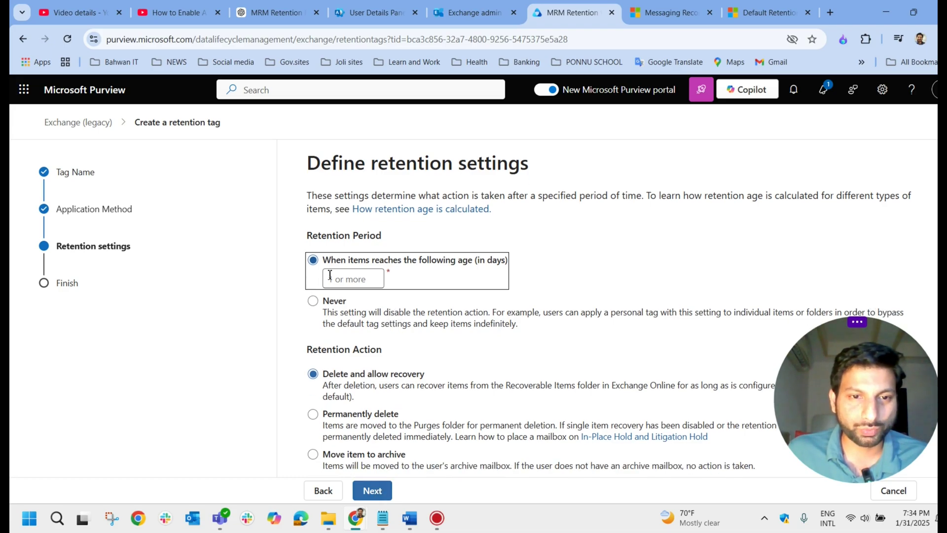
click(359, 279)
text(365)
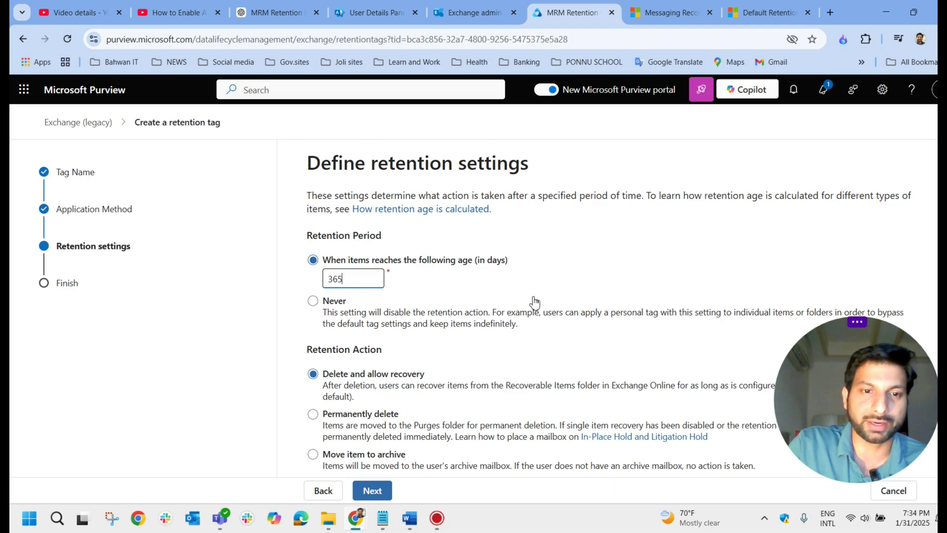
click(533, 329)
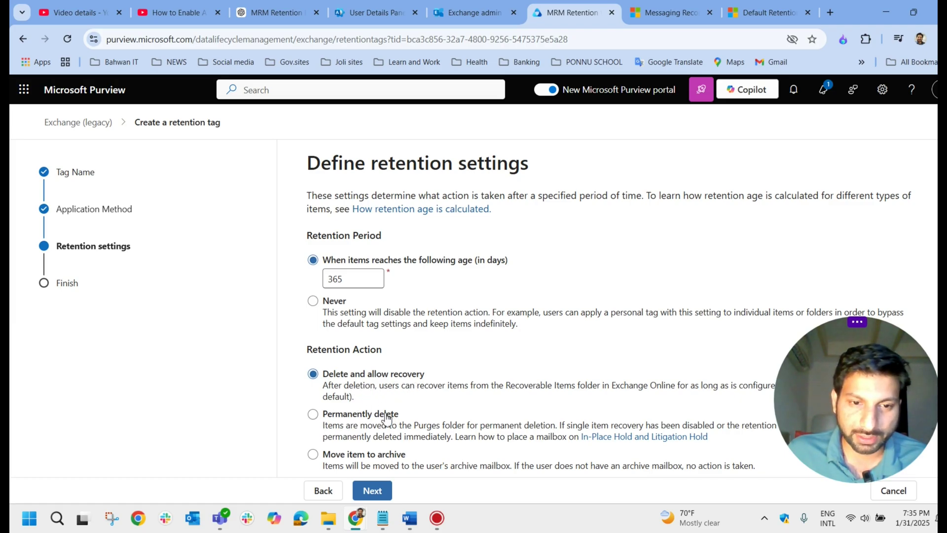
scroll(393, 457, up, 1)
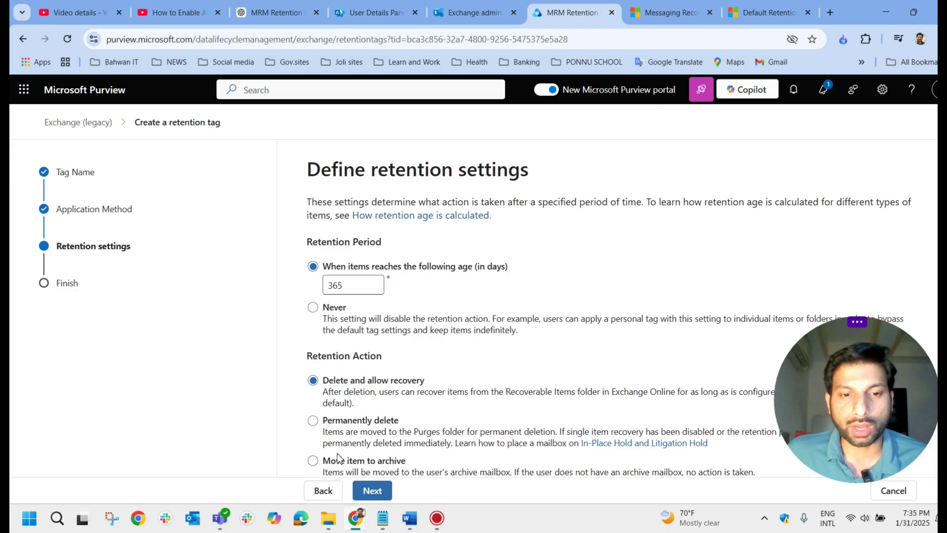
click(313, 463)
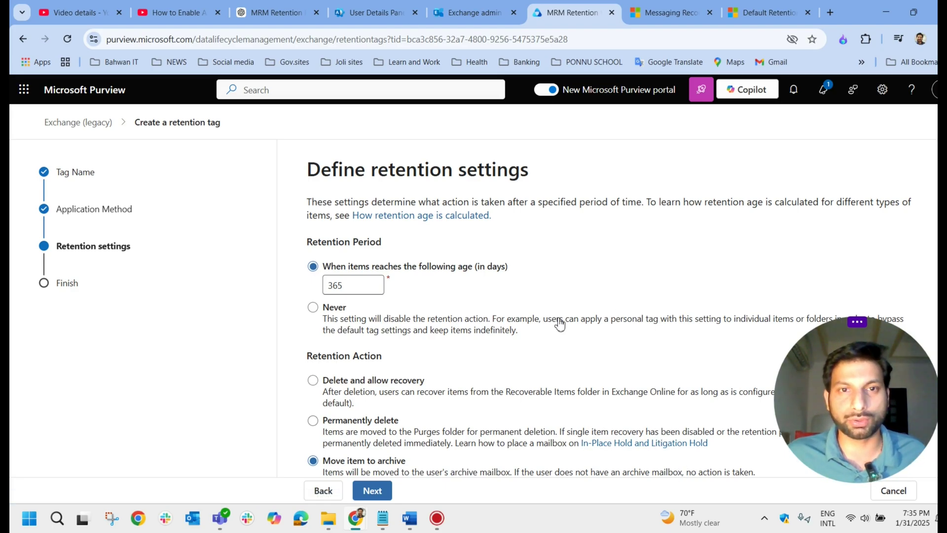
- Check the mailbox archive status in the Exchange admin center and return to the retention tag in Purview
click(458, 20)
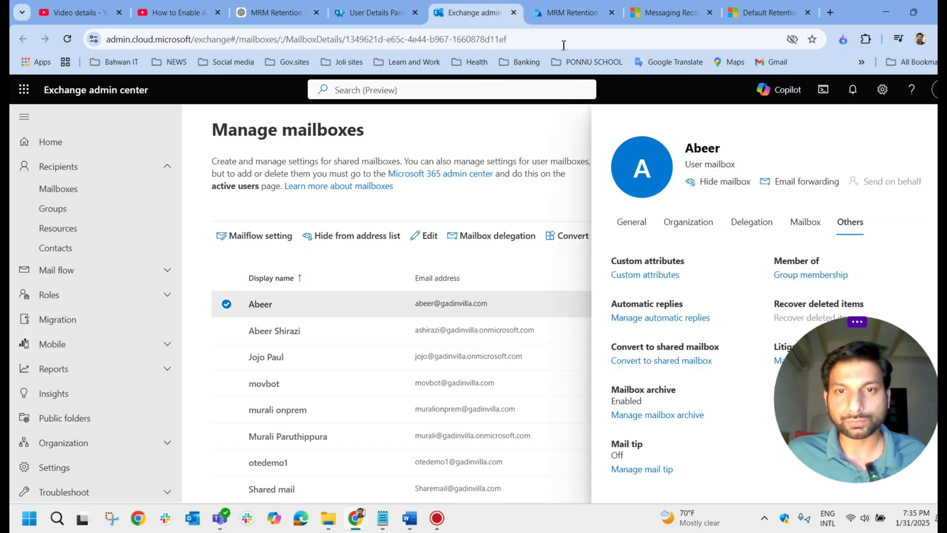
click(572, 12)
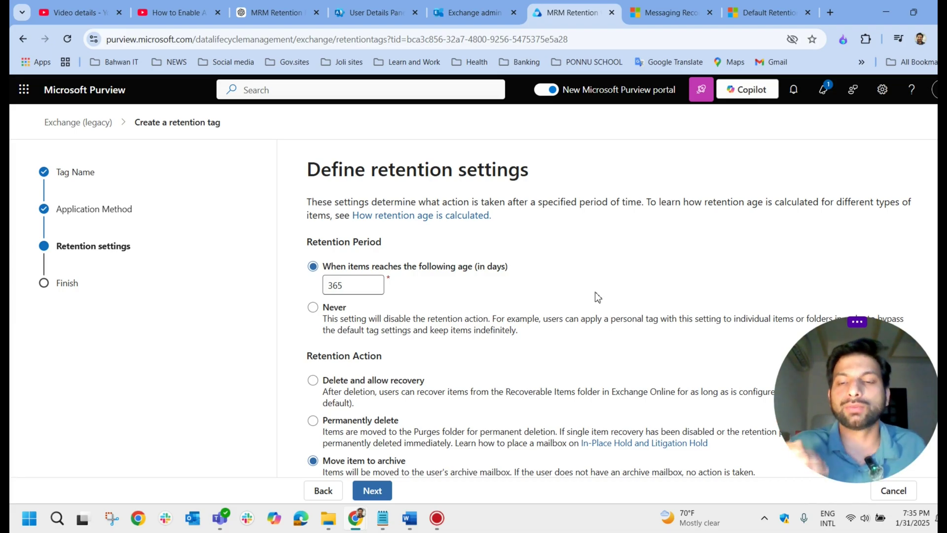
- Submit the retention tag, finish its creation, and select "Move email older than 1 Year" in the list of MRM retention tags
click(373, 490)
click(372, 492)
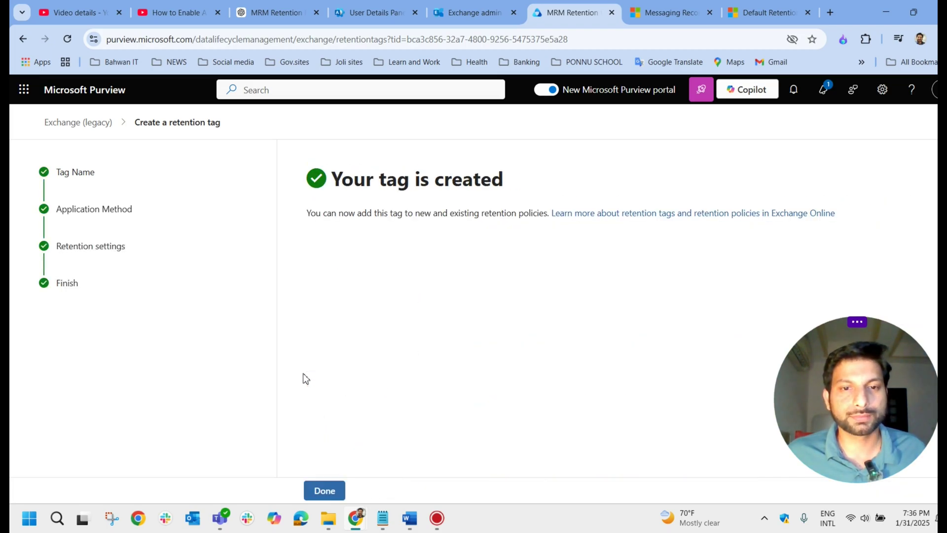
drag(513, 199, 347, 192)
click(365, 427)
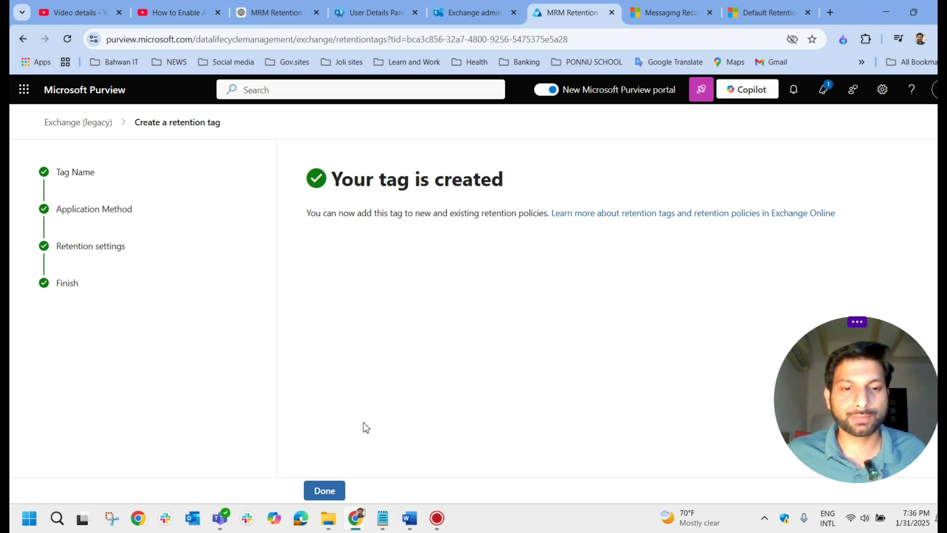
click(331, 493)
scroll(323, 342, down, 2)
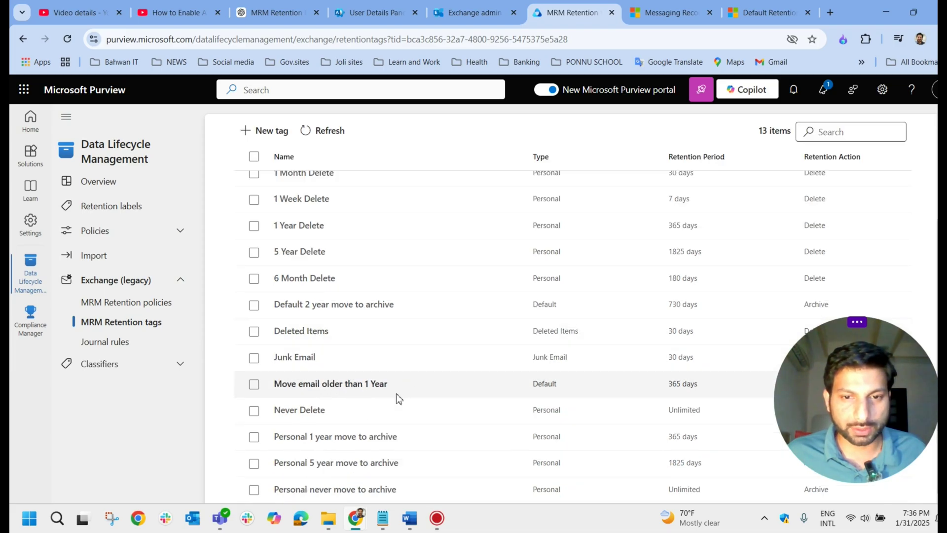
click(417, 391)
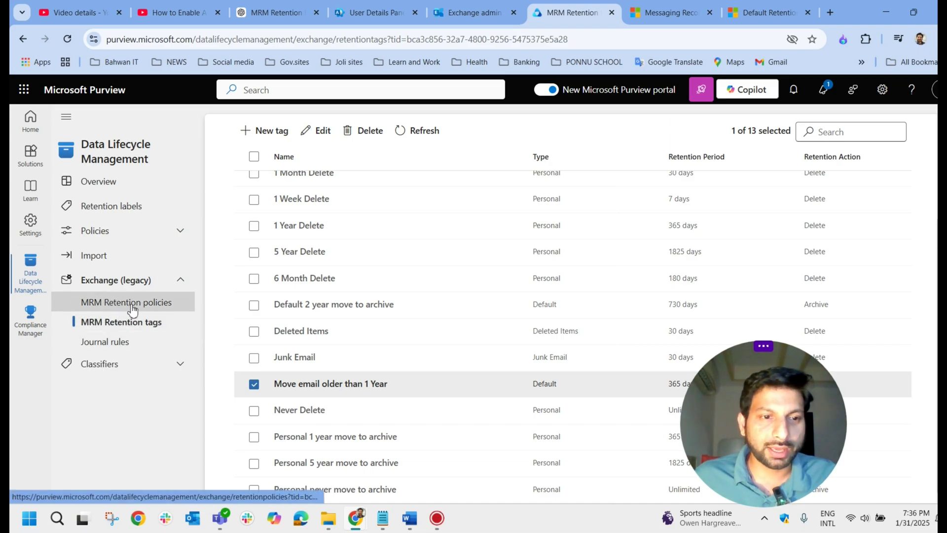
- Start a new MRM retention policy and name it "Move Email older than 1year"
click(132, 310)
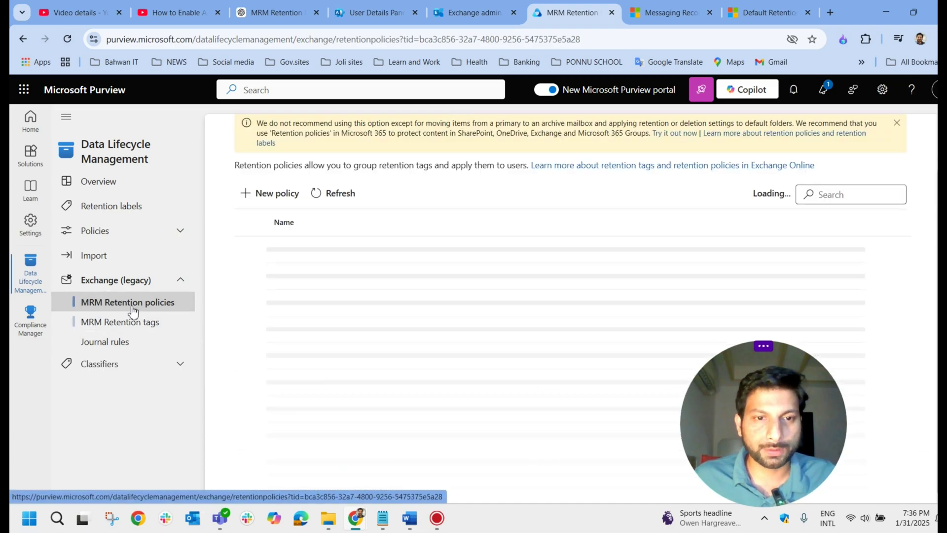
drag(765, 417, 93, 429)
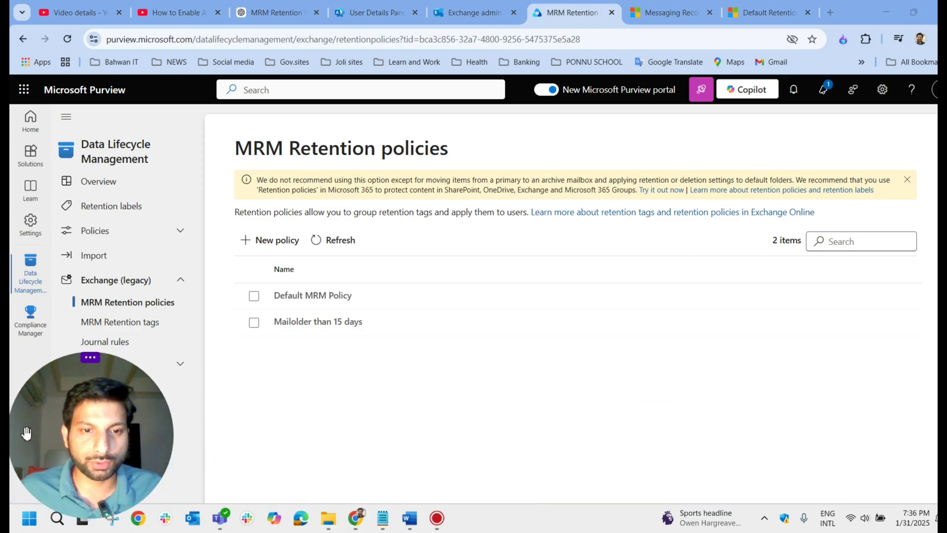
click(279, 243)
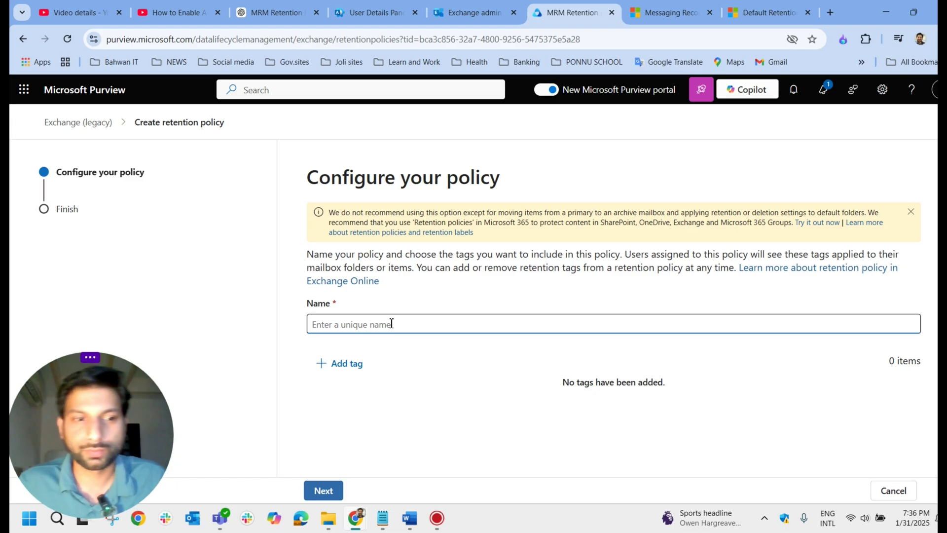
text(Move Email older than 1year)
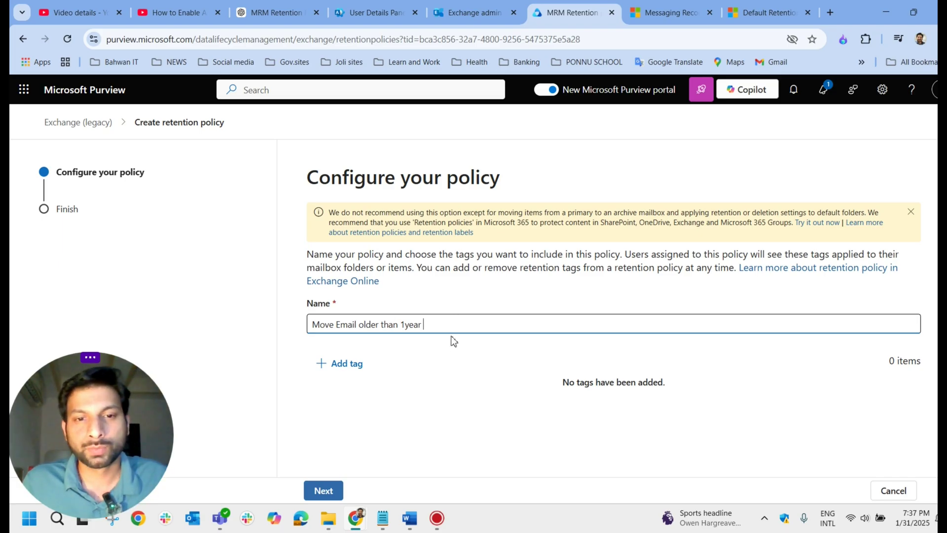
- Add the retention tag "Move email older than 1 Year" to the new policy
click(349, 374)
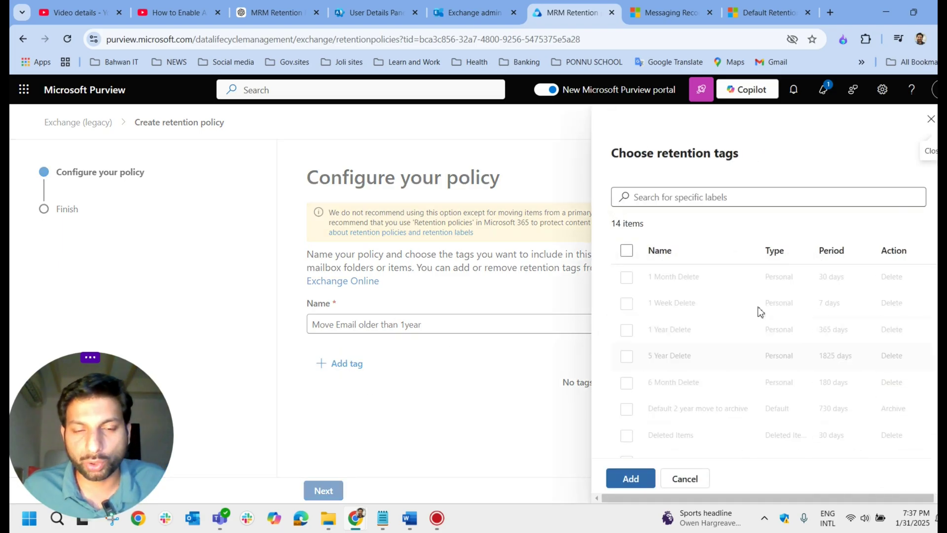
scroll(712, 351, down, 1)
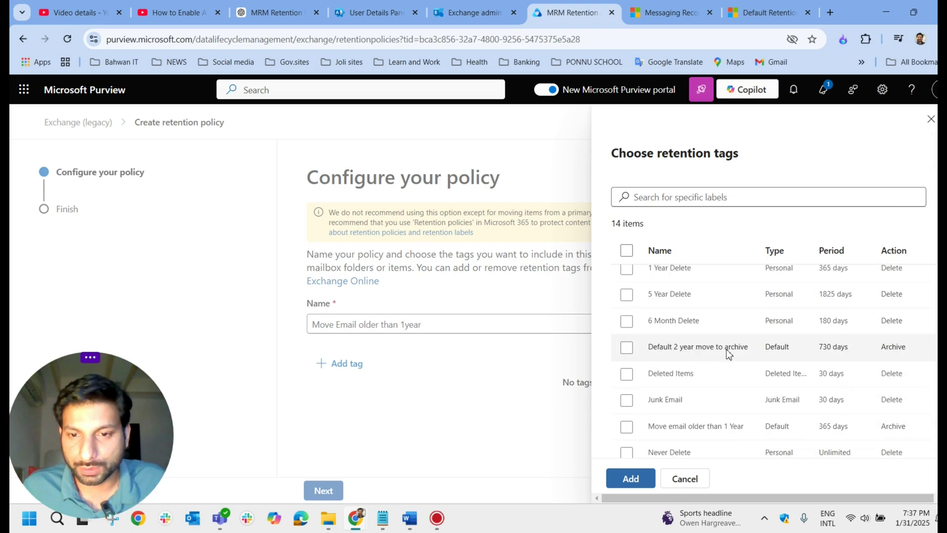
scroll(729, 353, down, 2)
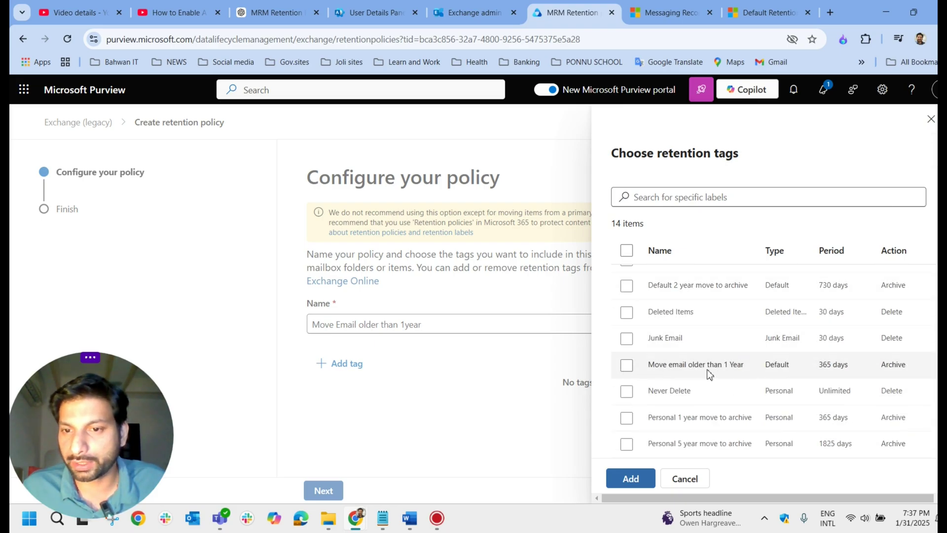
click(627, 365)
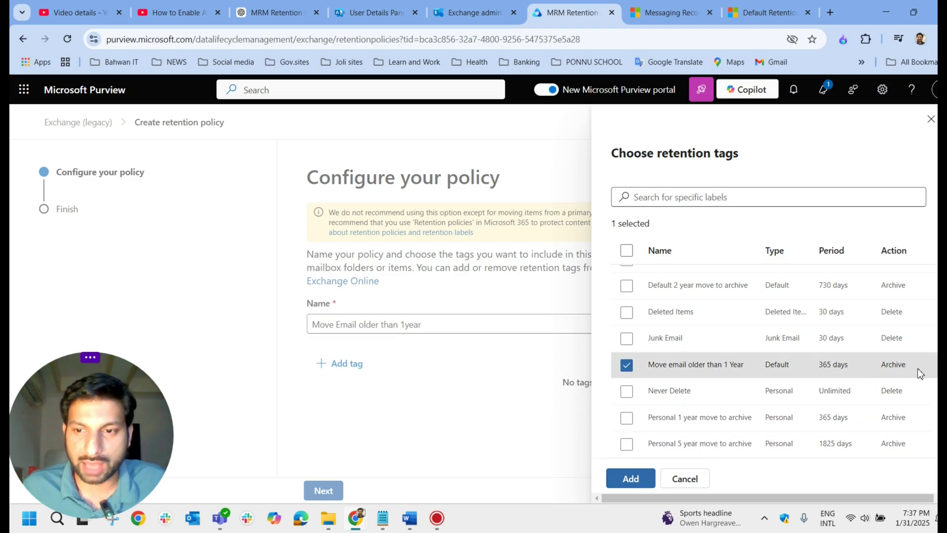
click(640, 484)
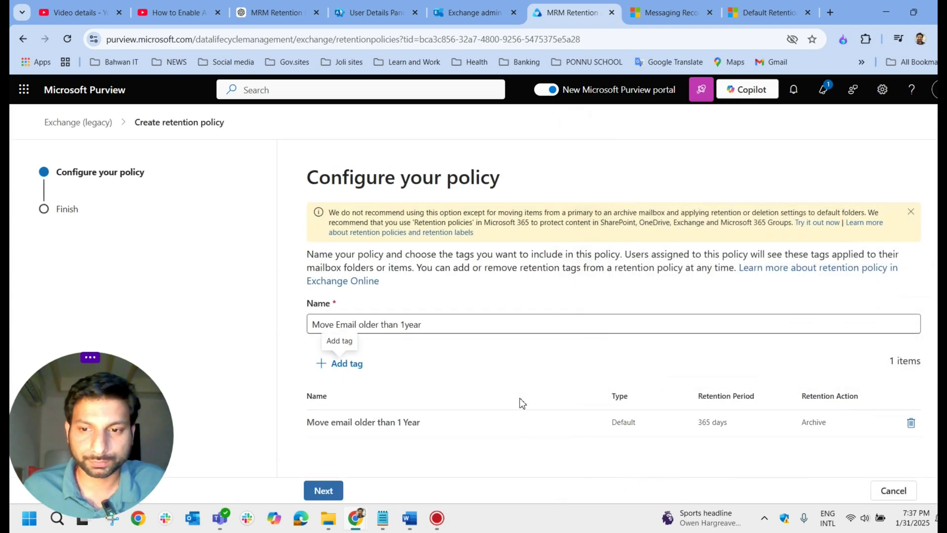
- Review and submit the retention policy, and return to the list of MRM retention policies
click(323, 491)
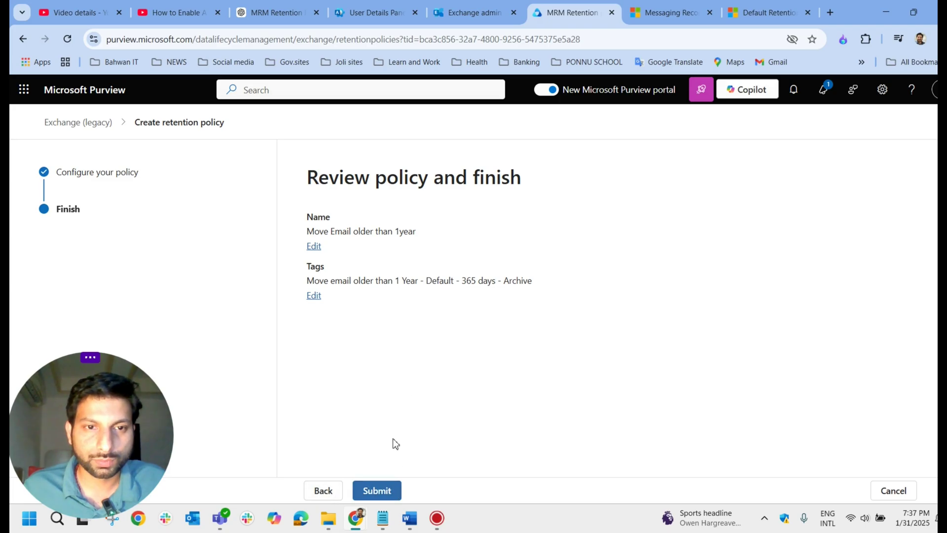
click(385, 490)
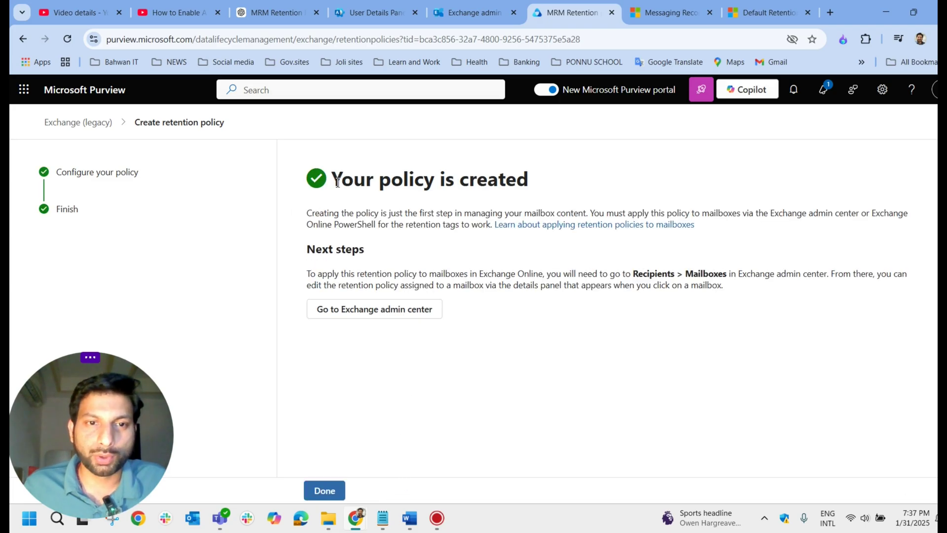
drag(337, 183, 539, 190)
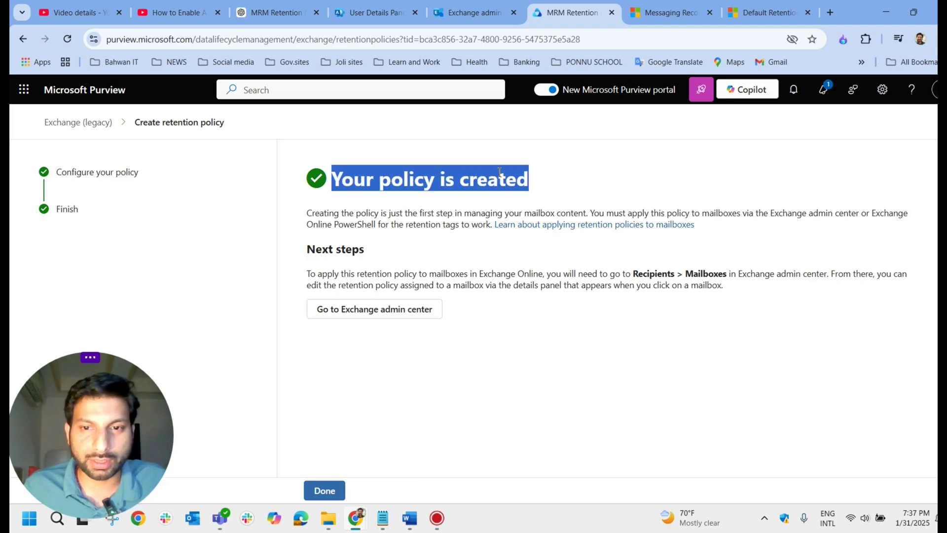
click(677, 345)
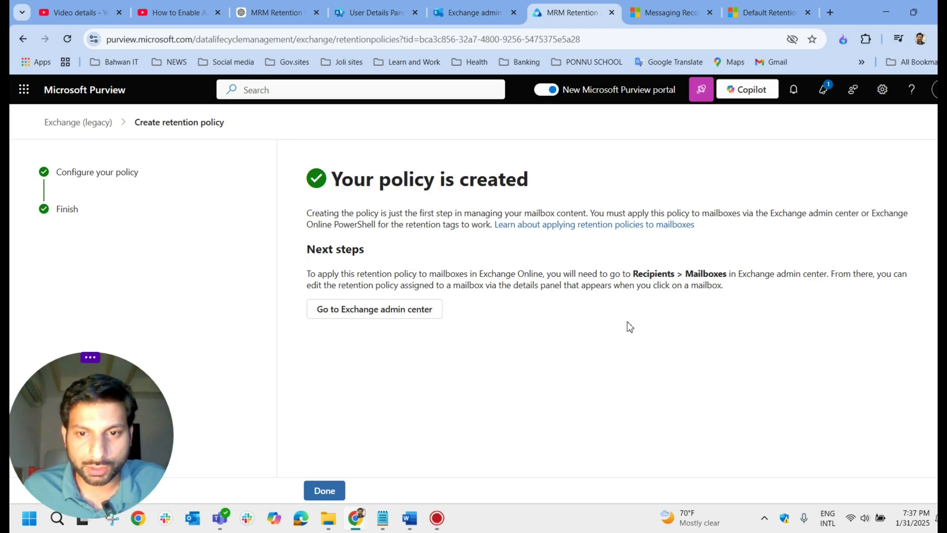
click(98, 126)
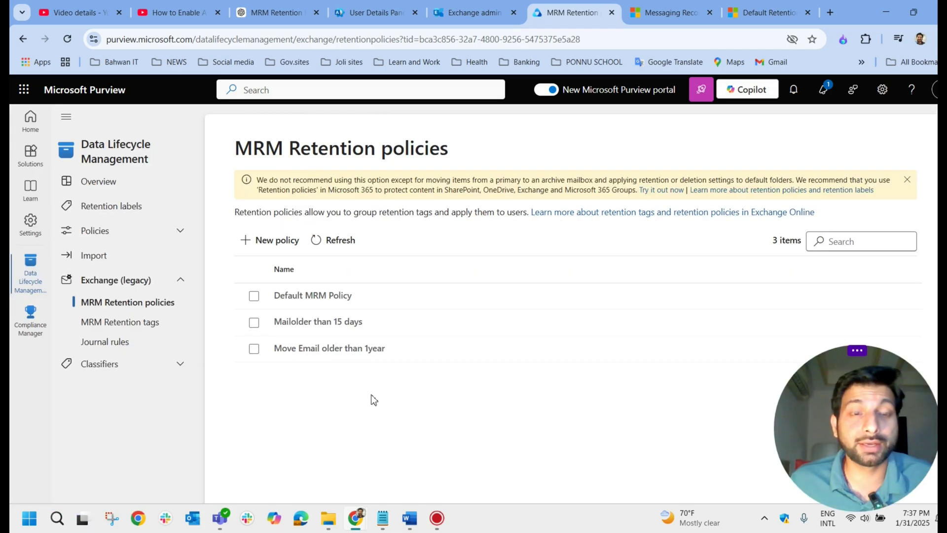
drag(230, 153, 458, 161)
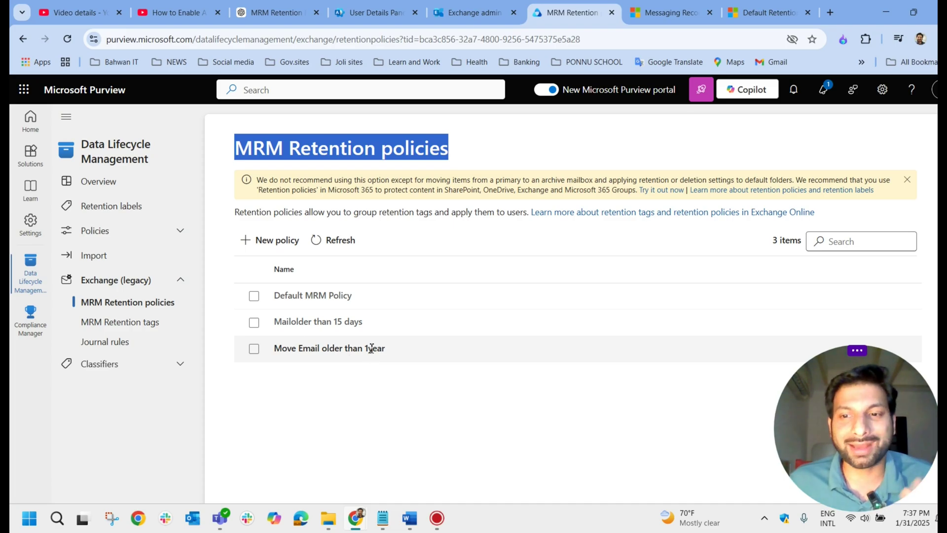
- Look at the mailbox details in the Exchange admin center and the Word notes on applying a retention policy, and return to Purview
click(478, 13)
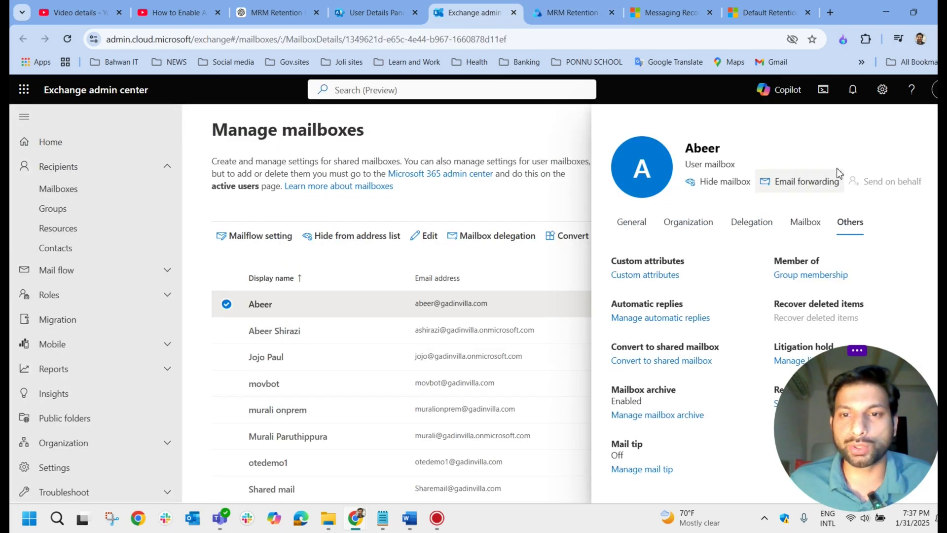
key(ctrl+Tab)
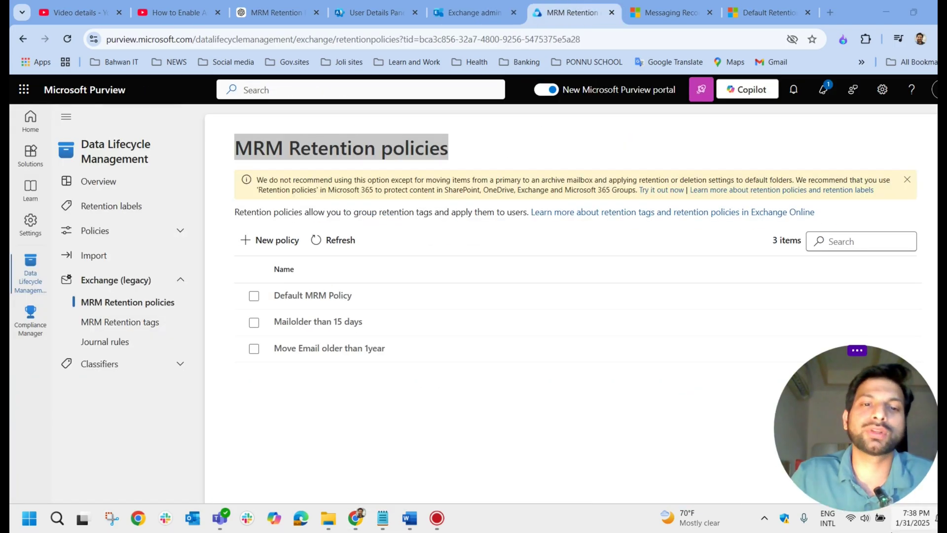
click(409, 518)
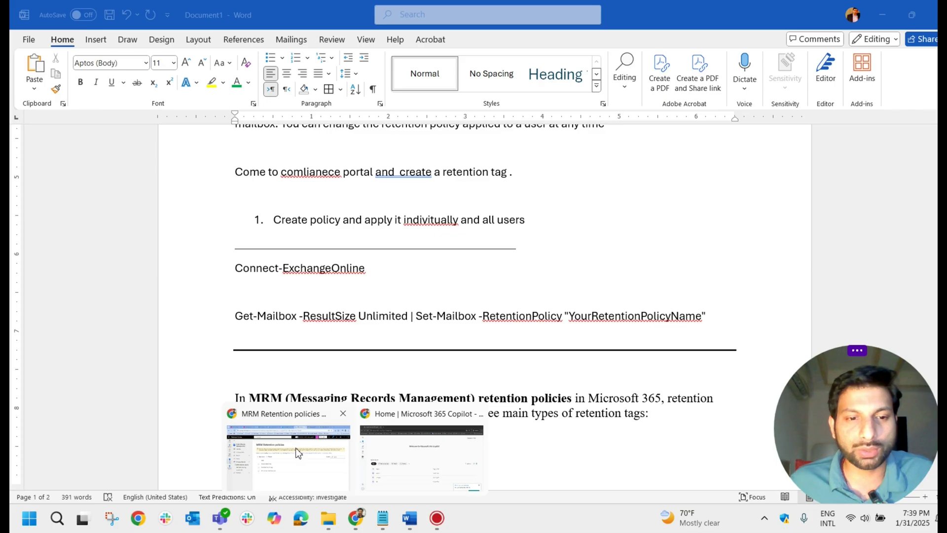
click(295, 448)
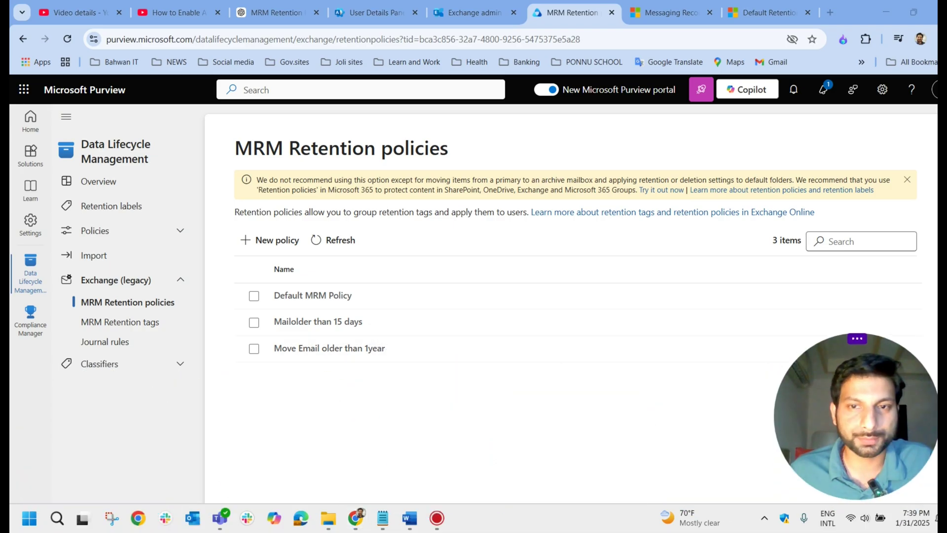
- Switch to the Exchange admin center and open the mailbox policies of the first user mailbox for editing
click(477, 13)
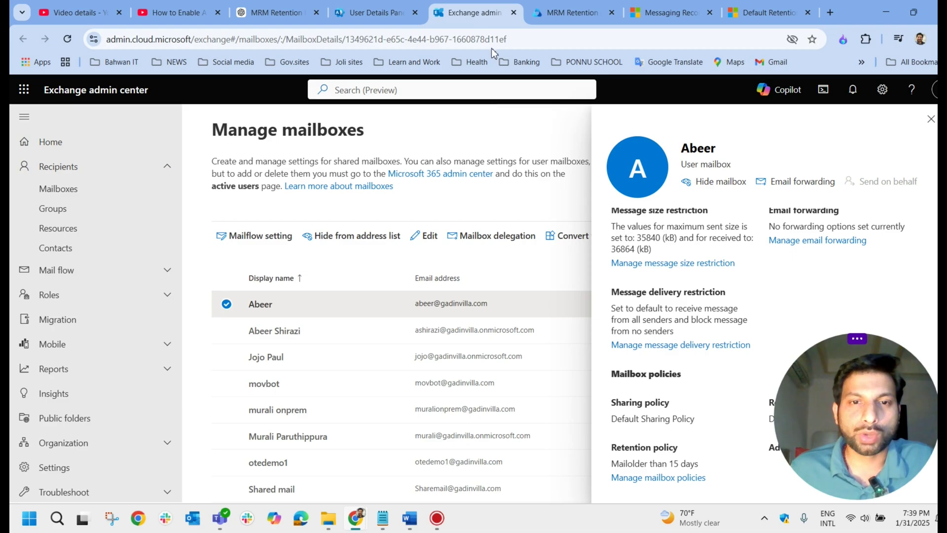
click(930, 119)
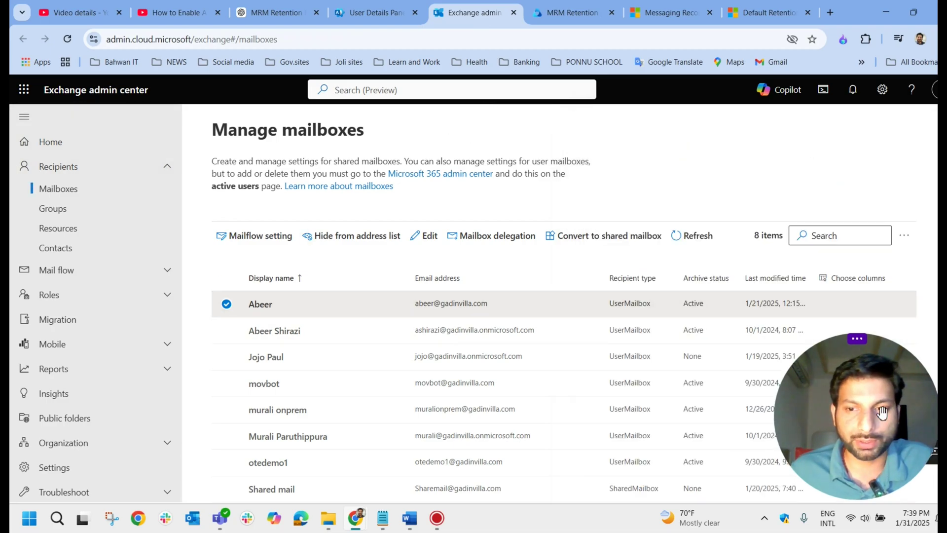
drag(845, 419, 81, 453)
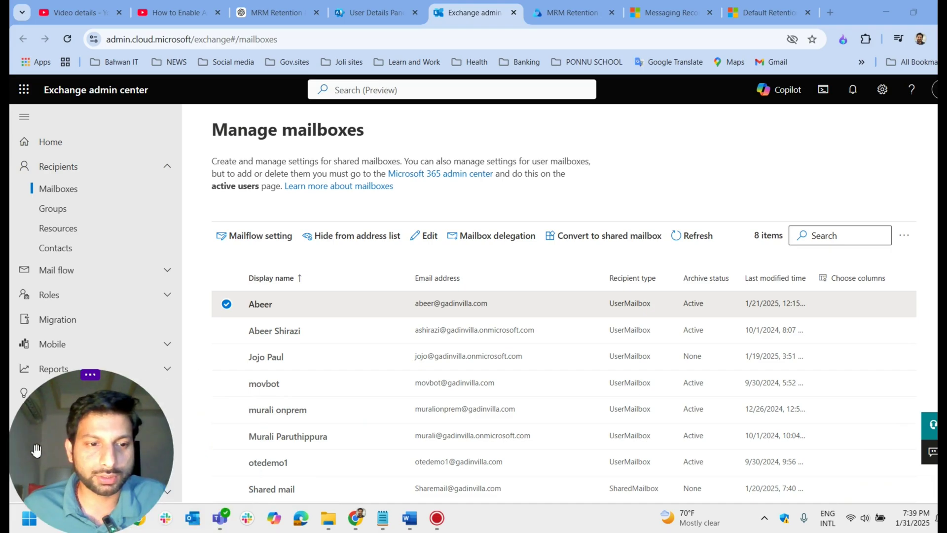
click(446, 305)
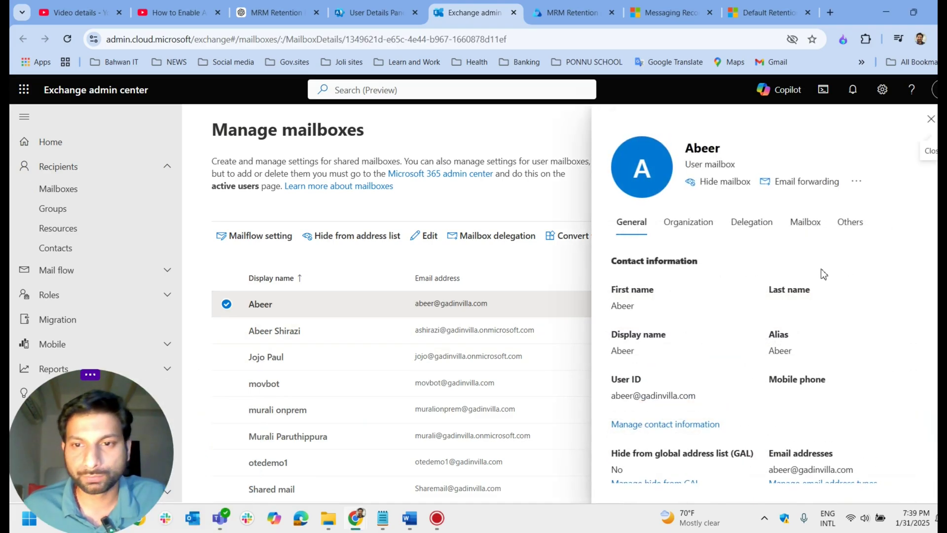
click(797, 235)
scroll(736, 328, down, 2)
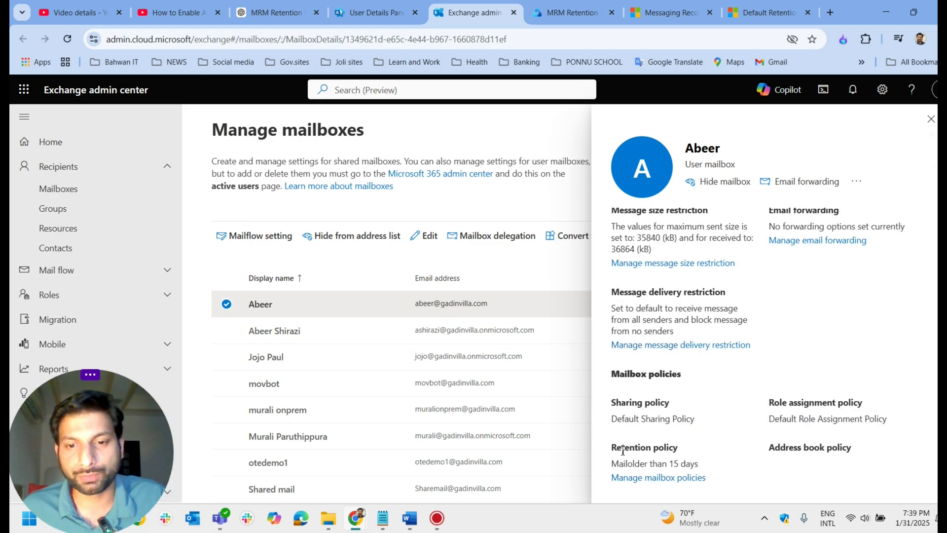
drag(612, 451, 678, 448)
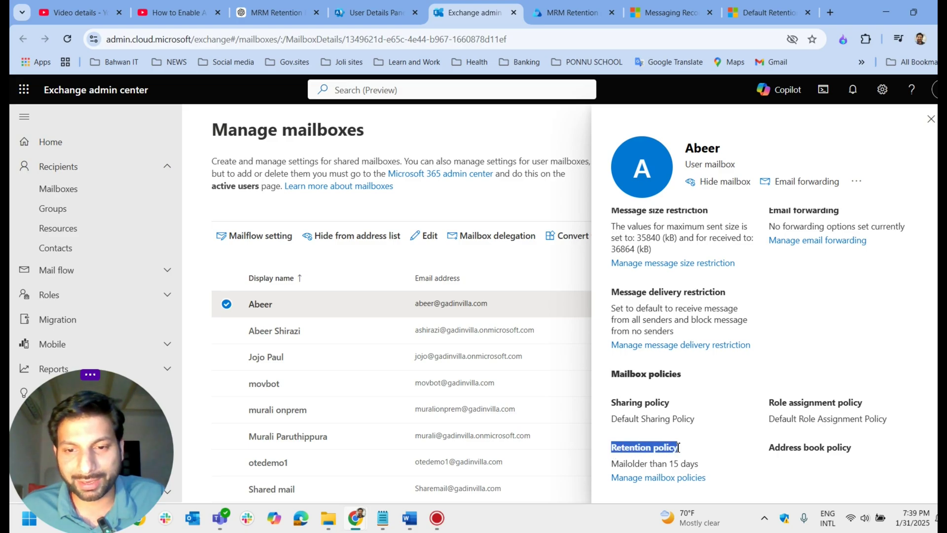
click(671, 477)
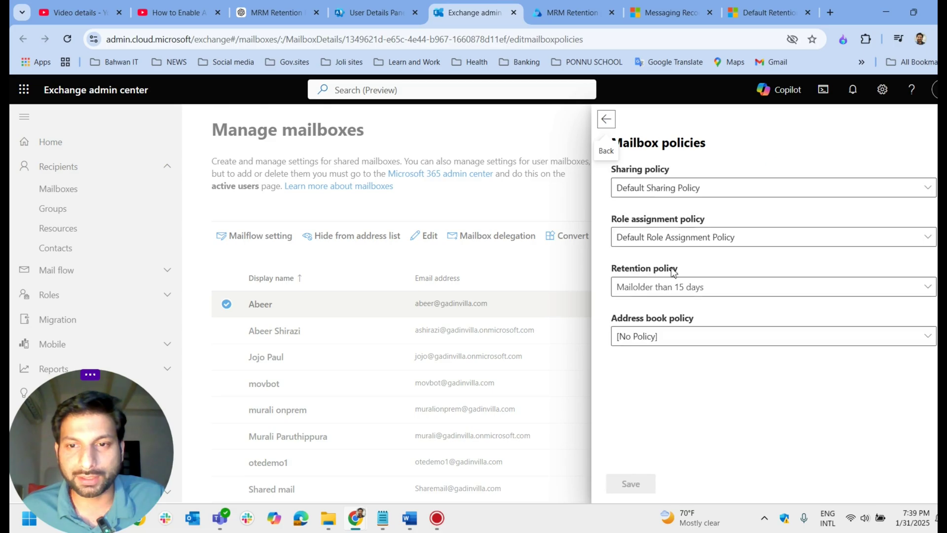
click(693, 298)
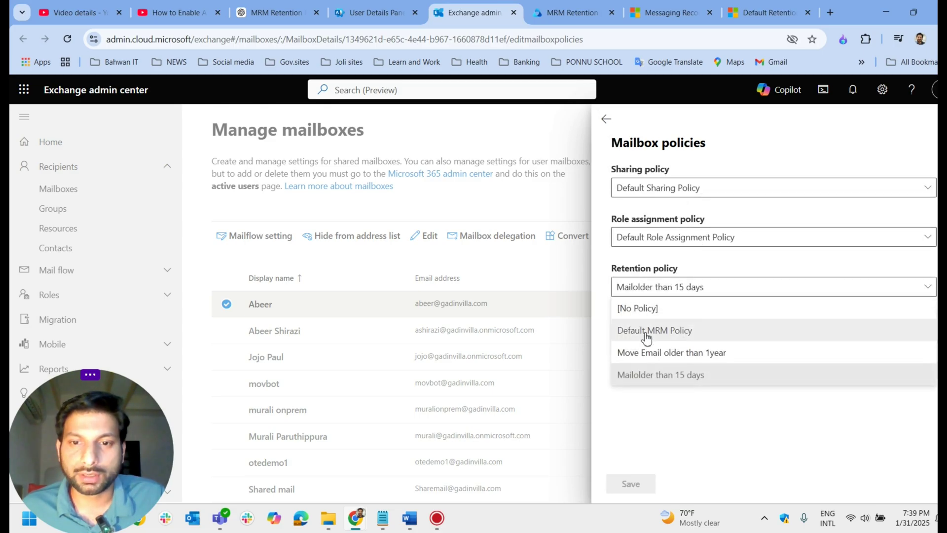
click(692, 338)
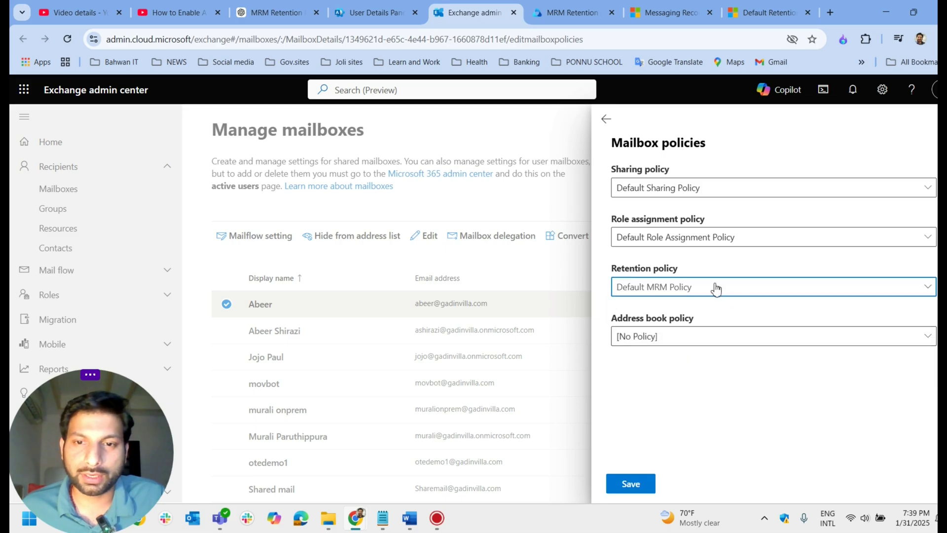
click(750, 296)
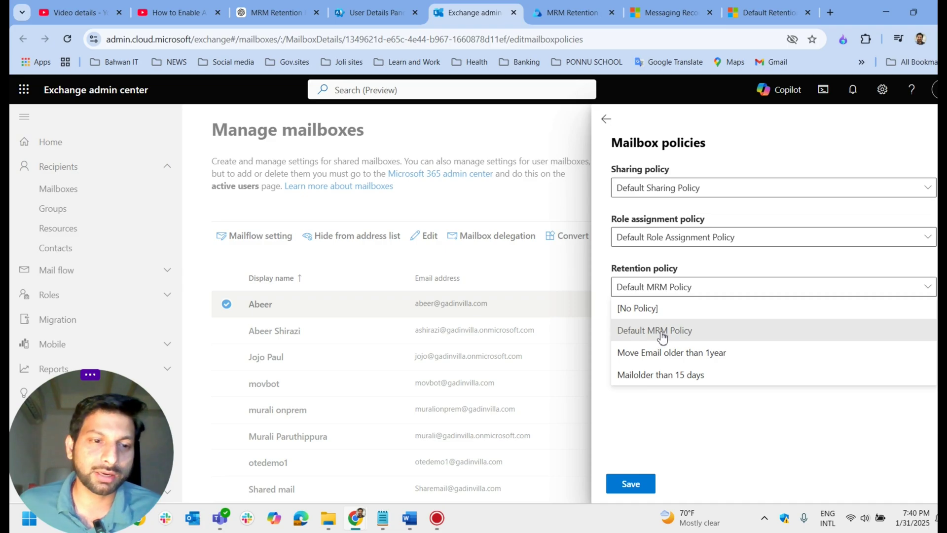
click(708, 440)
- Set the mailbox's retention policy to "Move Email older than 1year" and save the mailbox policies
click(719, 290)
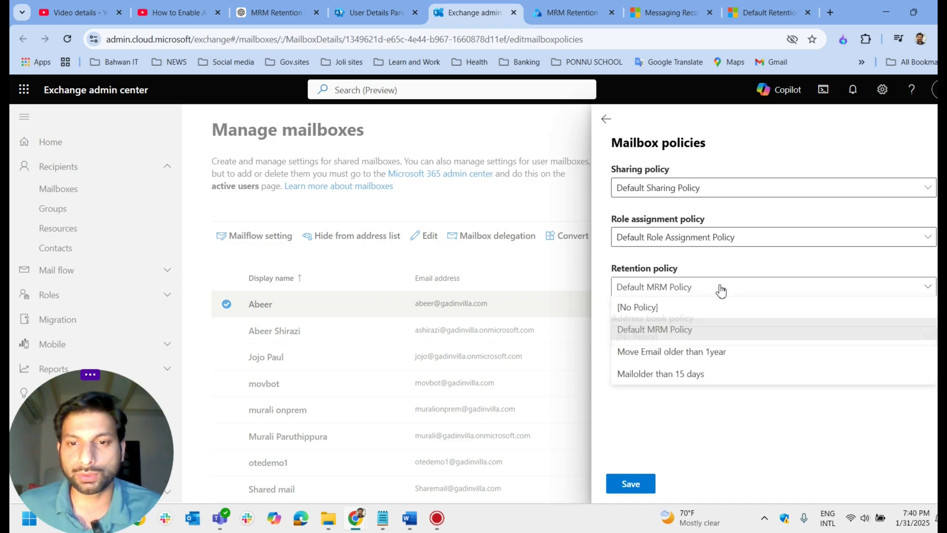
click(723, 362)
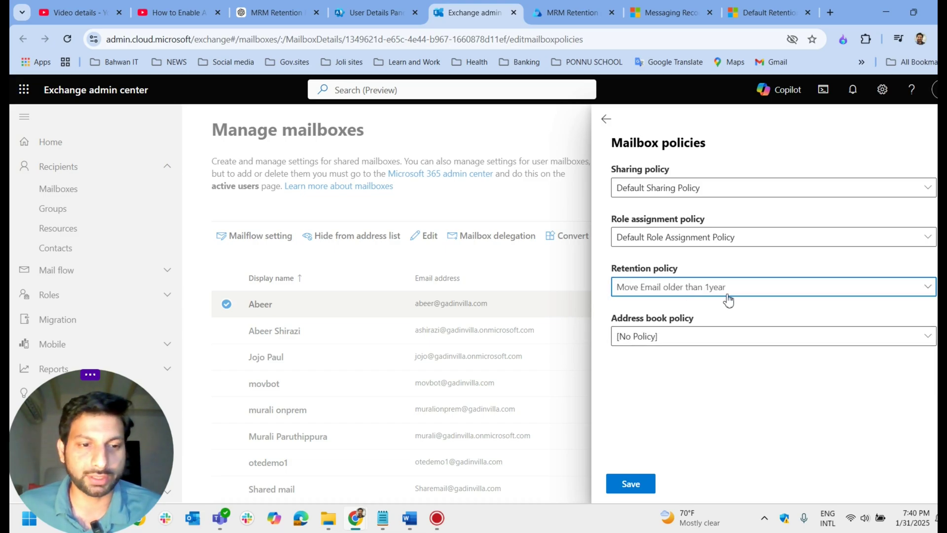
click(634, 485)
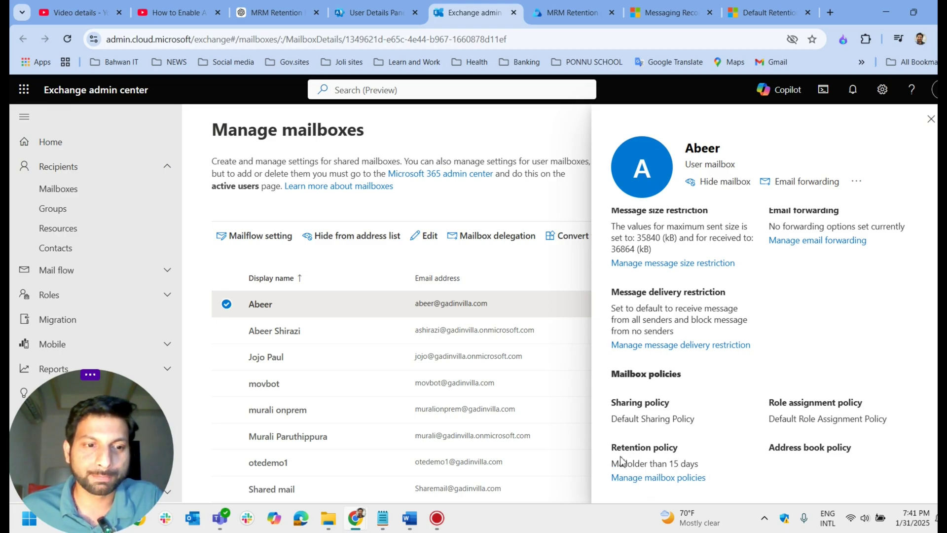
- Reopen the same mailbox's policies and select "Move Email older than 1year" as the retention policy again
click(669, 478)
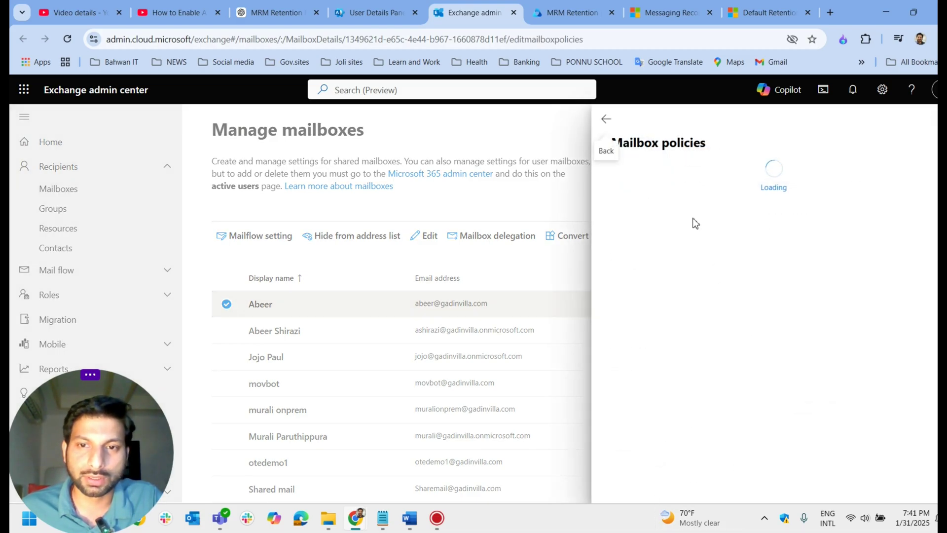
click(720, 291)
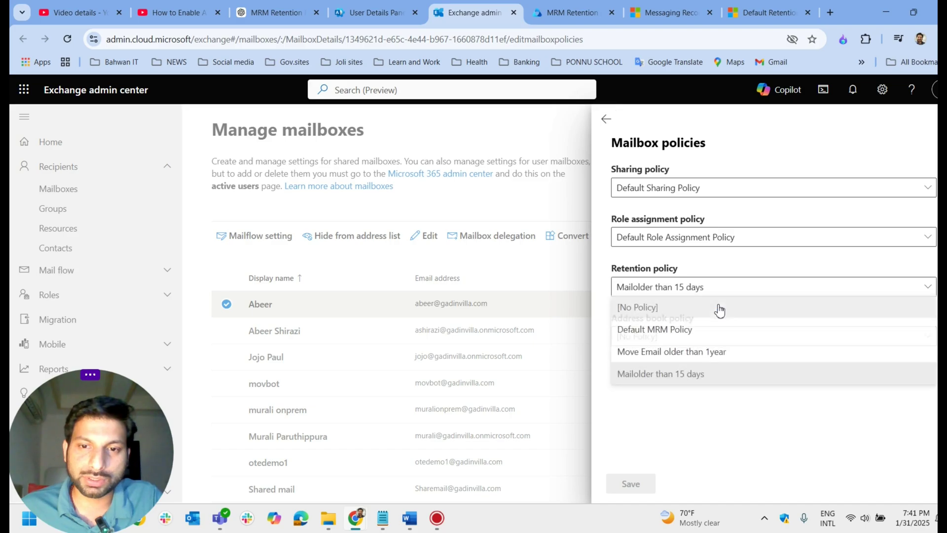
click(696, 359)
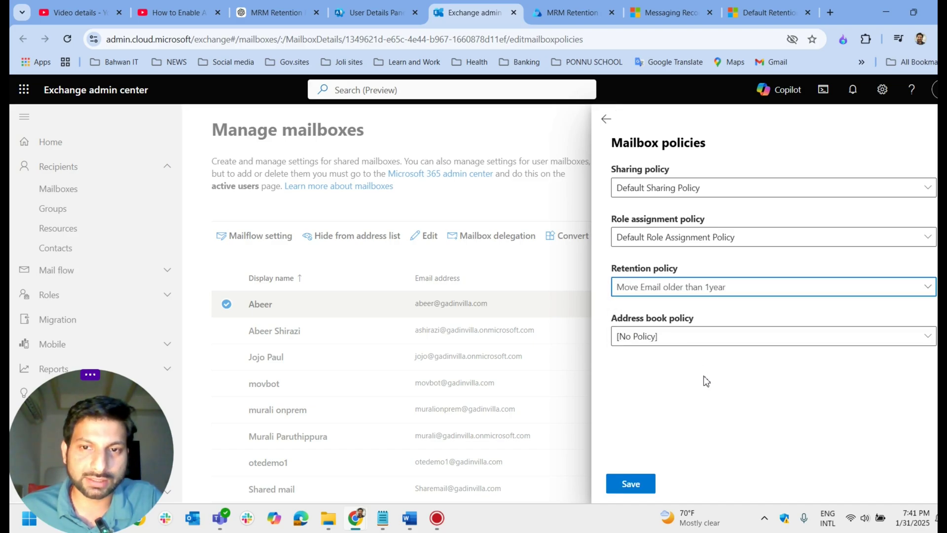
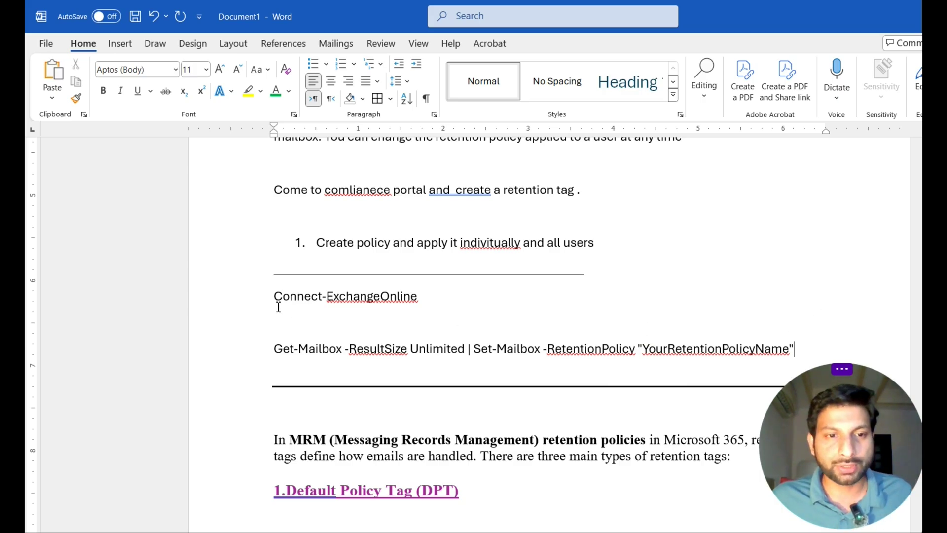
- Examine the Word notes on the Connect-ExchangeOnline and Get-Mailbox | Set-Mailbox -RetentionPolicy commands and on the retention tag types
drag(272, 295, 795, 350)
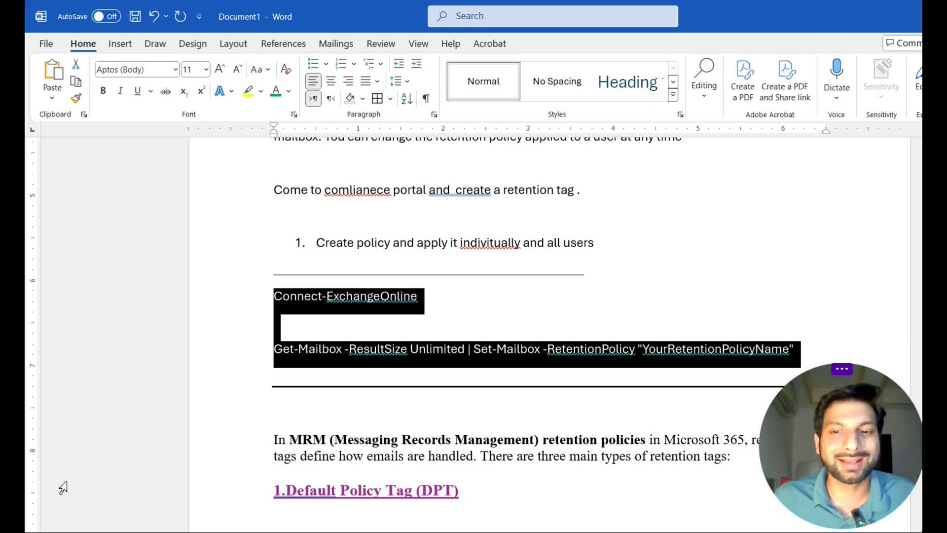
click(296, 332)
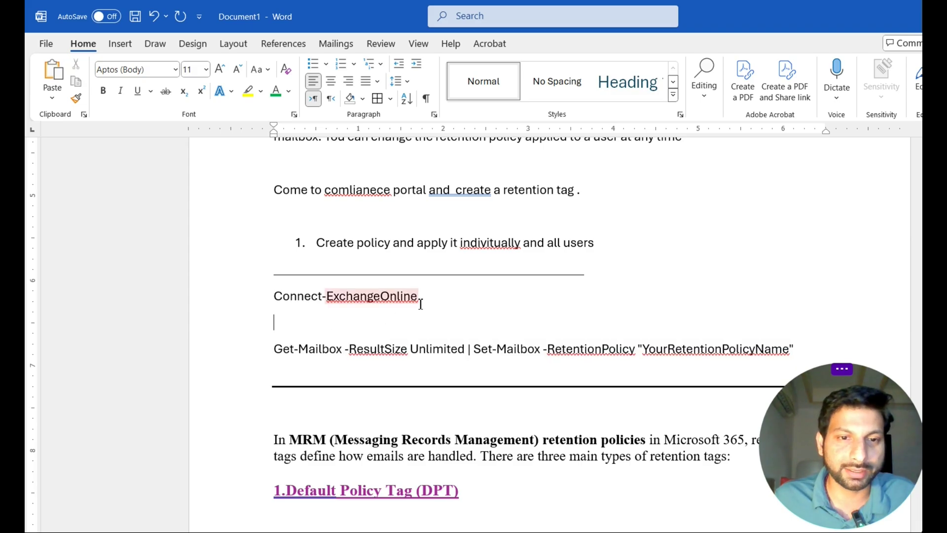
drag(419, 302, 255, 306)
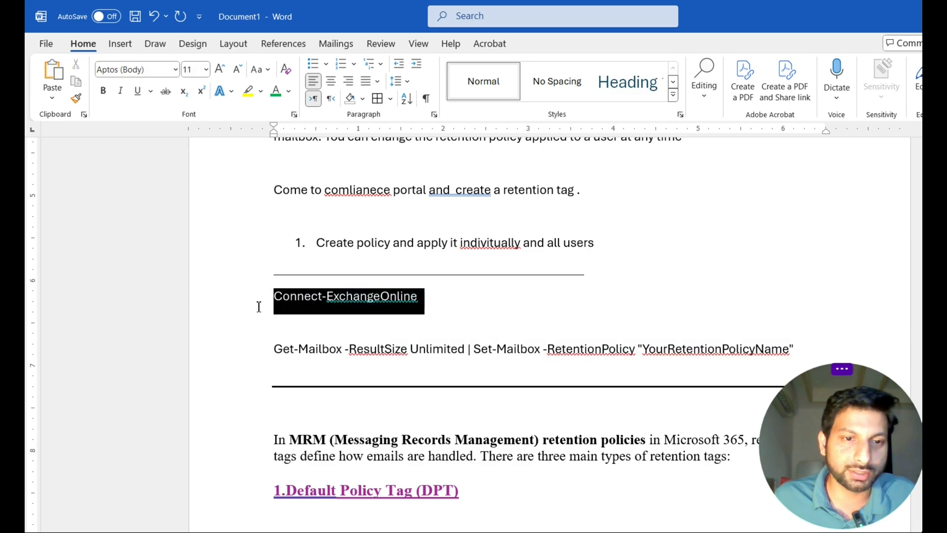
click(454, 313)
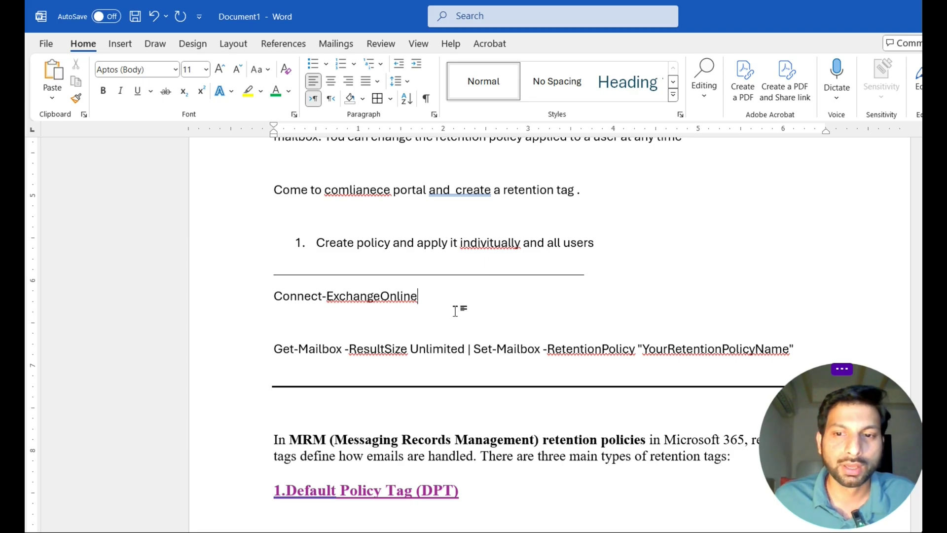
click(267, 356)
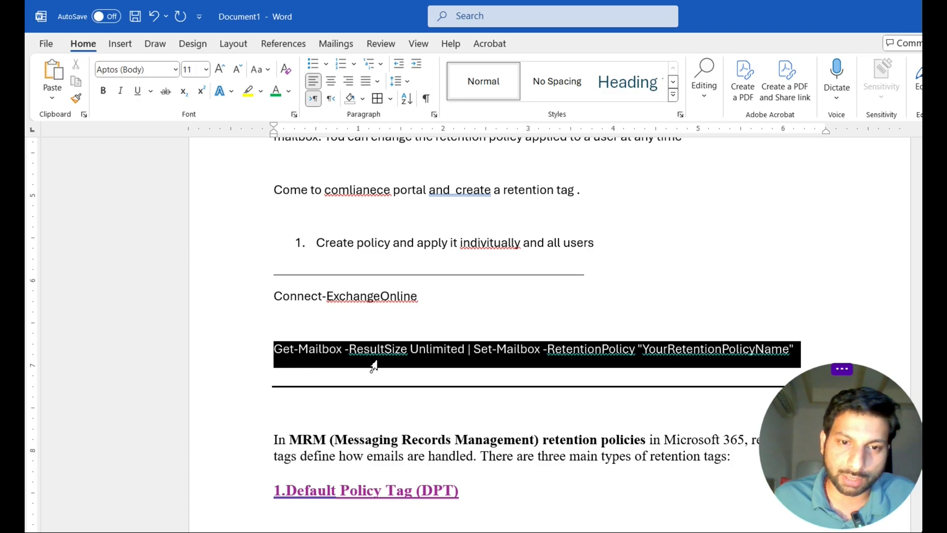
click(306, 368)
click(431, 369)
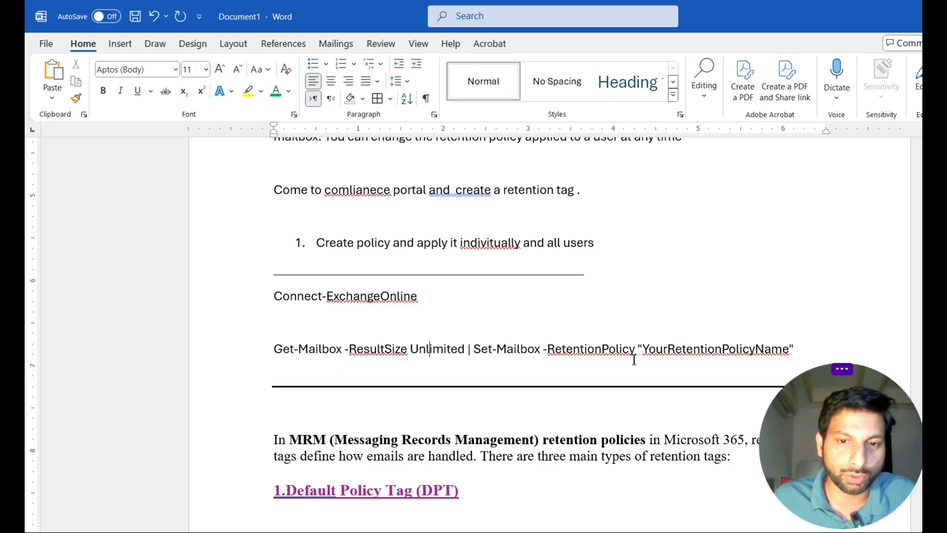
drag(645, 350, 267, 300)
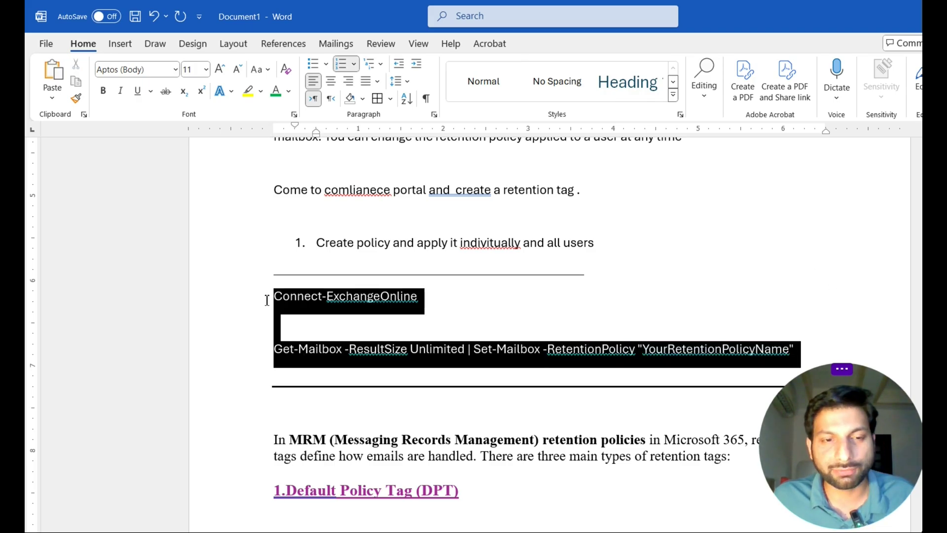
click(243, 331)
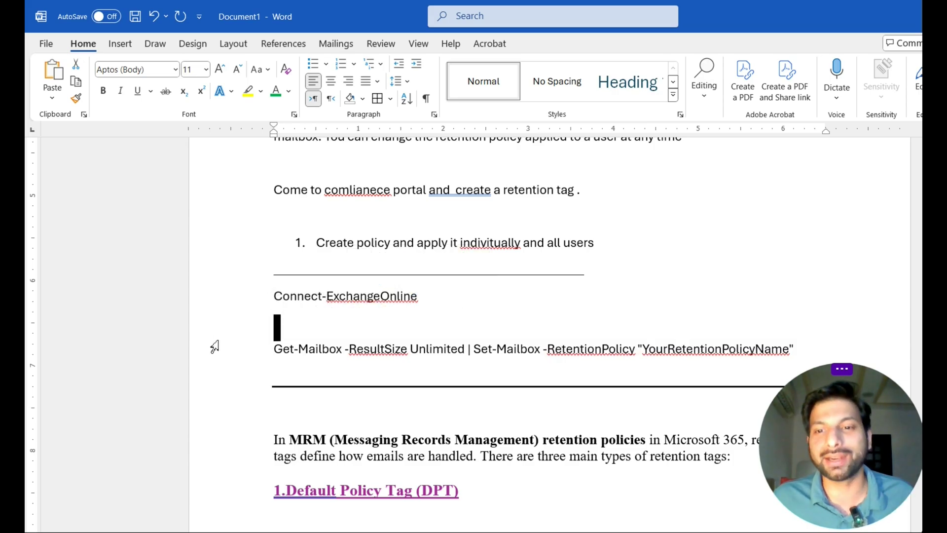
click(469, 292)
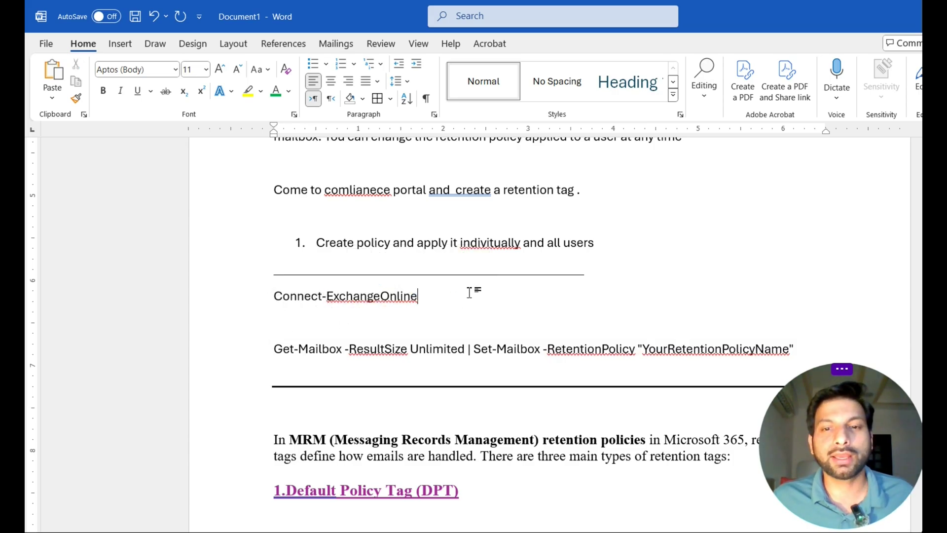
drag(271, 293, 478, 330)
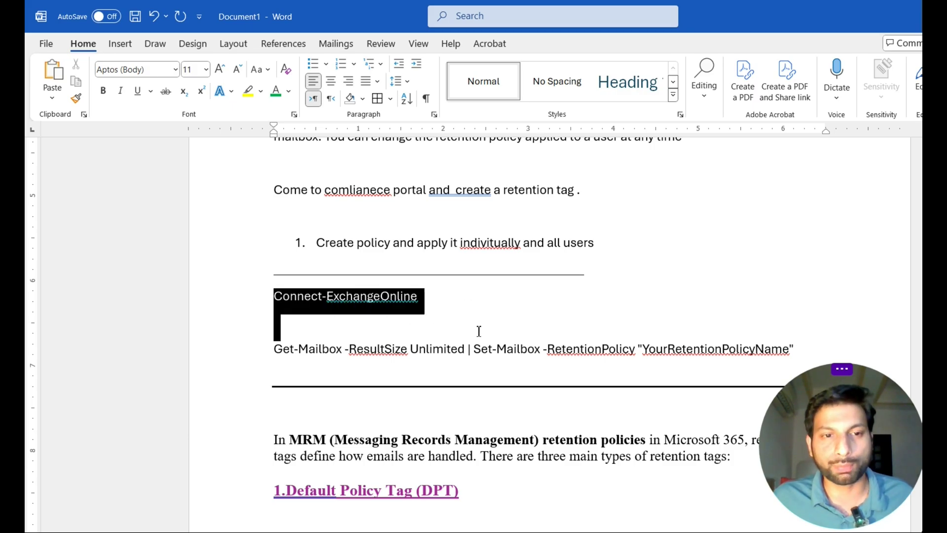
drag(760, 333, 696, 324)
click(670, 314)
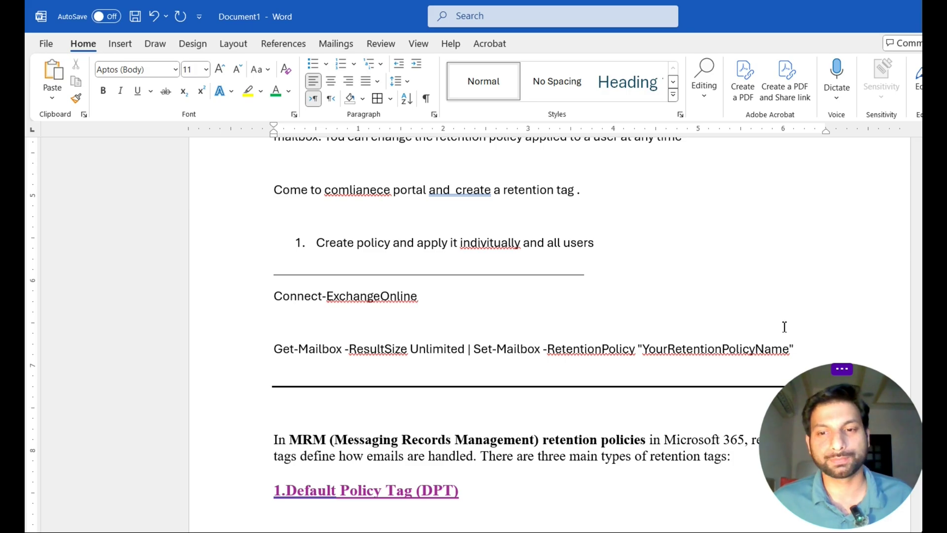
scroll(414, 399, down, 10)
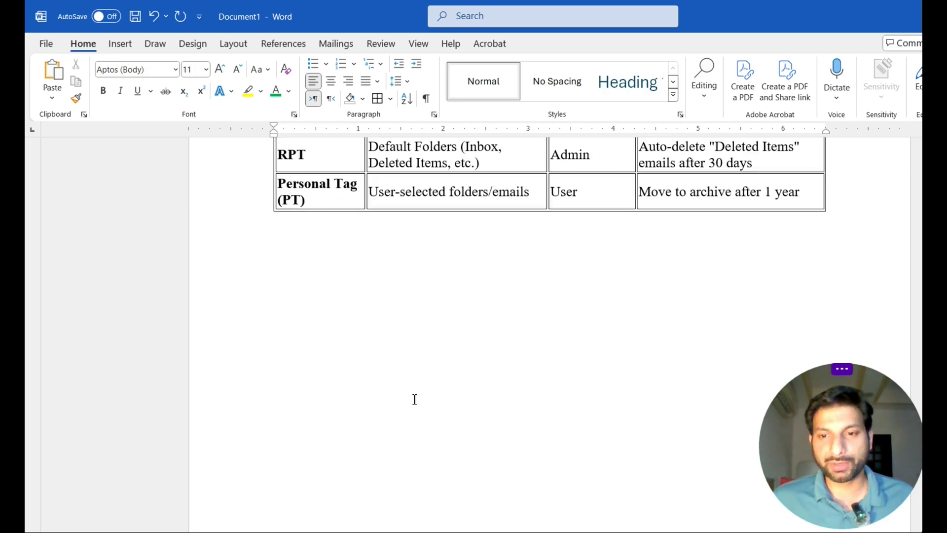